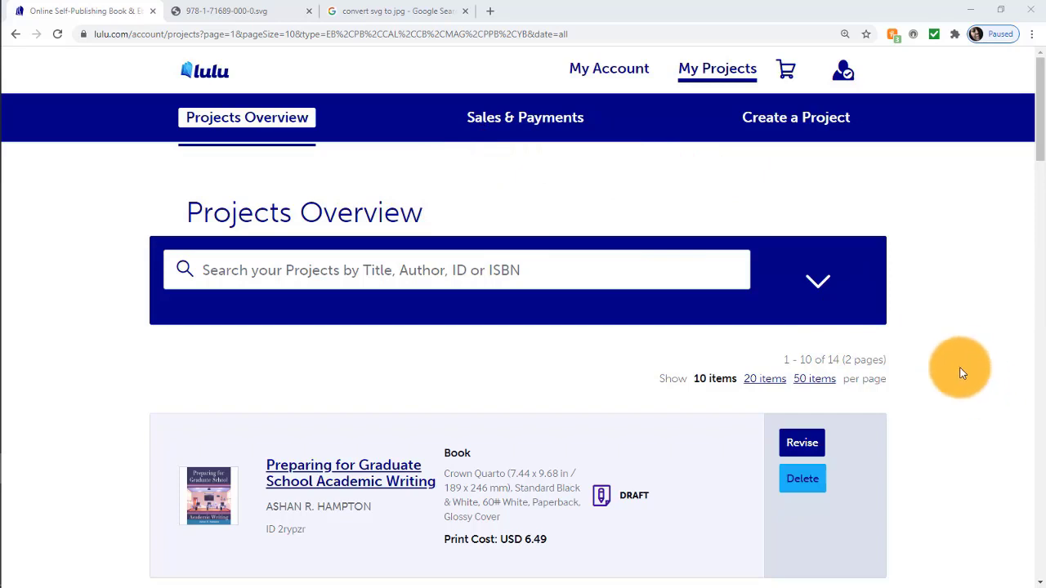
- Open the "Preparing for Graduate School Academic Writing" project and go to its Design stage
scroll(943, 378, "down", 1)
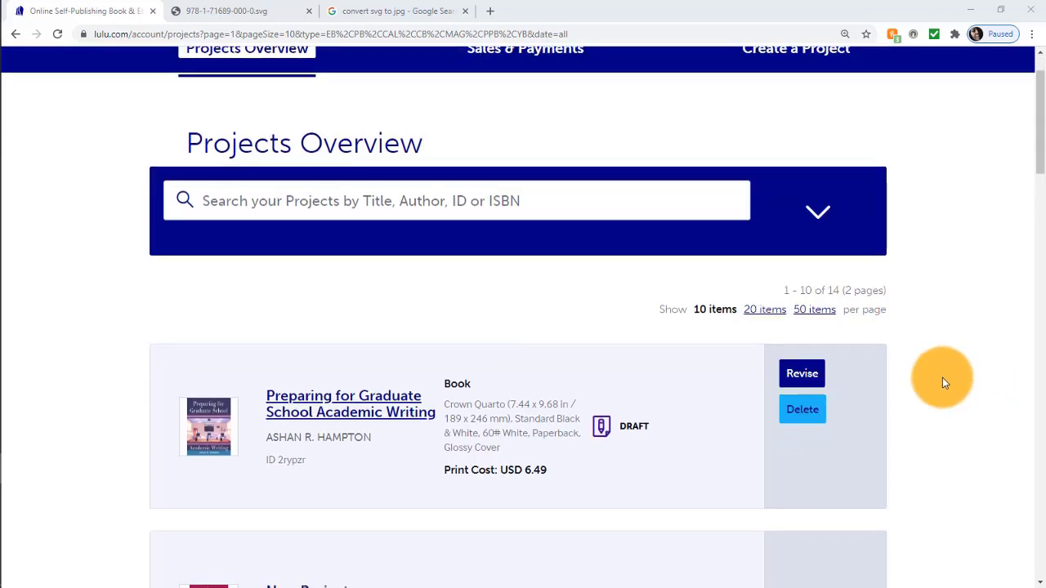
scroll(942, 378, "down", 1)
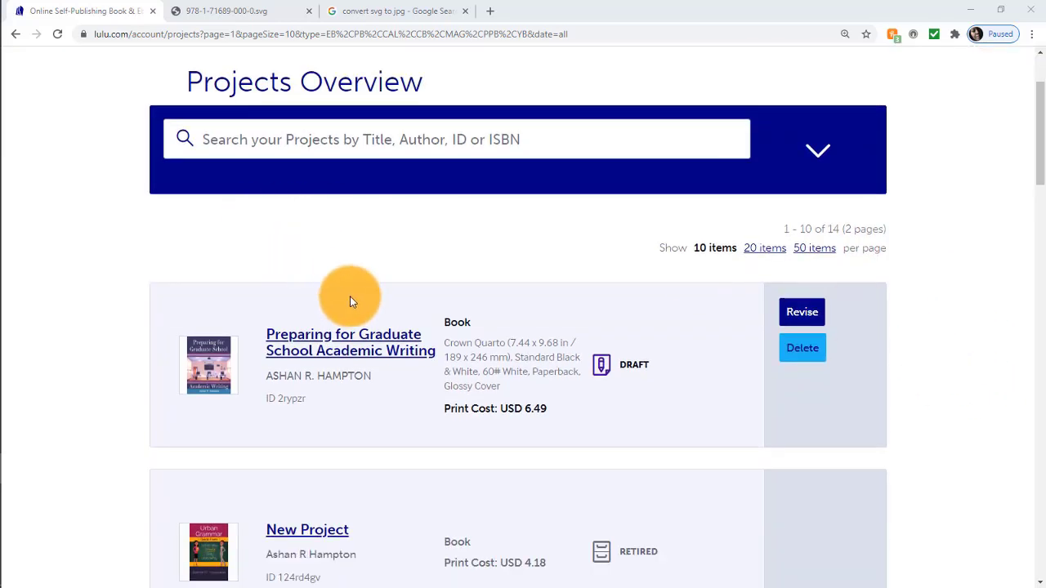
left_click(371, 337)
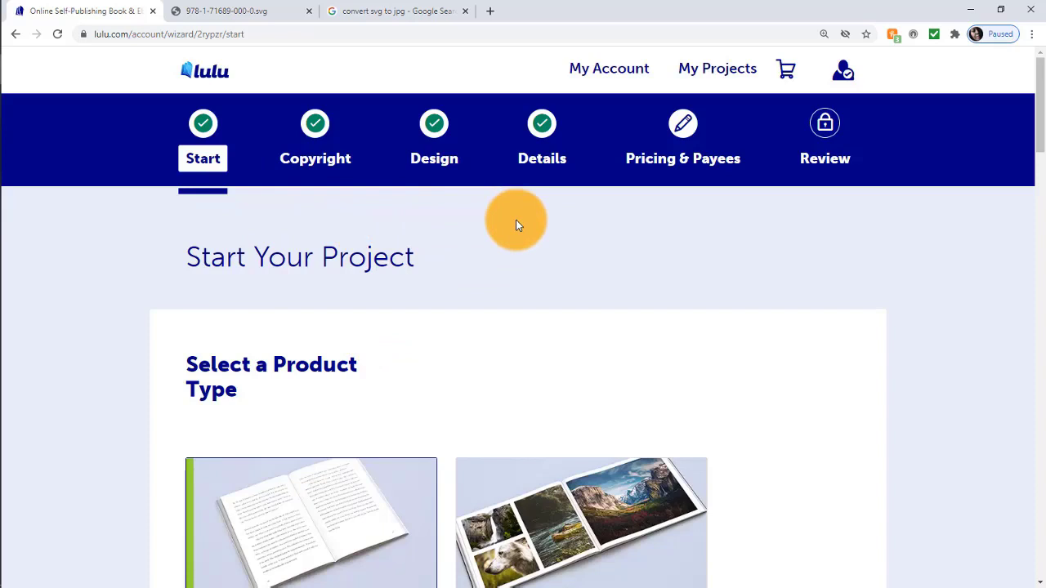
left_click(436, 124)
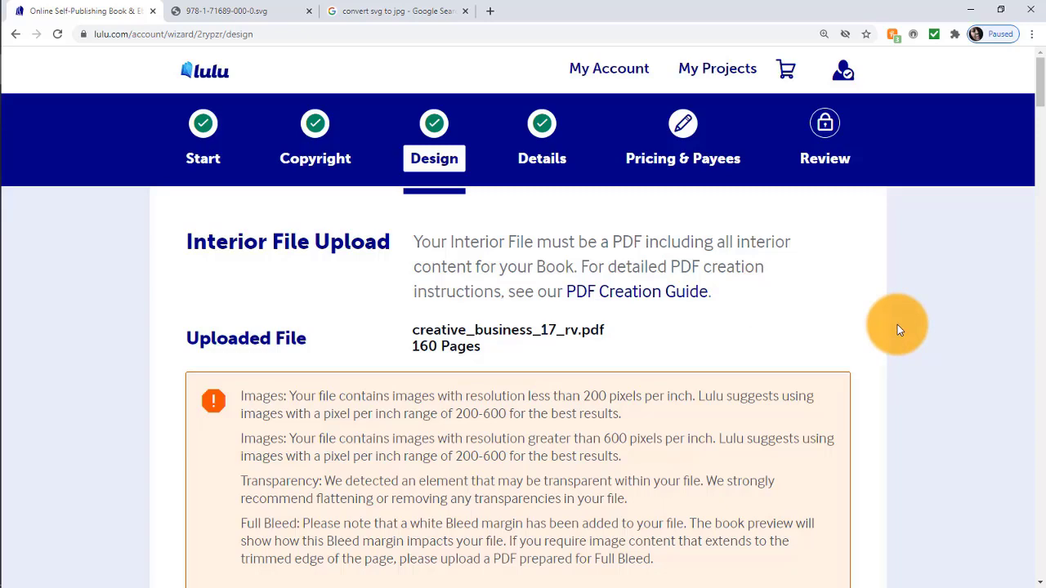
- Review the interior file upload section, including the image resolution, transparency and full bleed notices
scroll(897, 327, "down", 2)
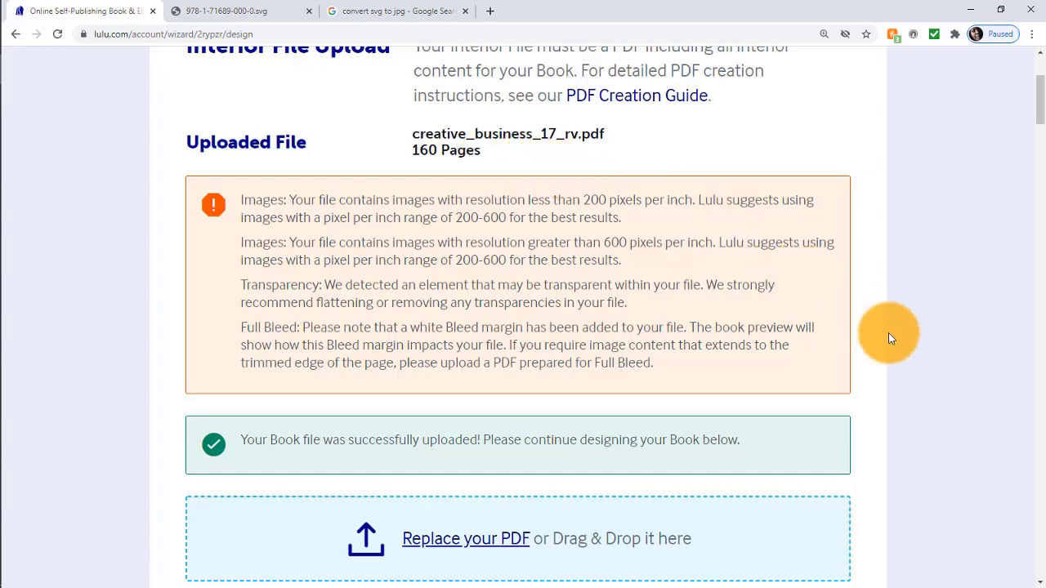
scroll(891, 338, "up", 1)
scroll(890, 339, "up", 1)
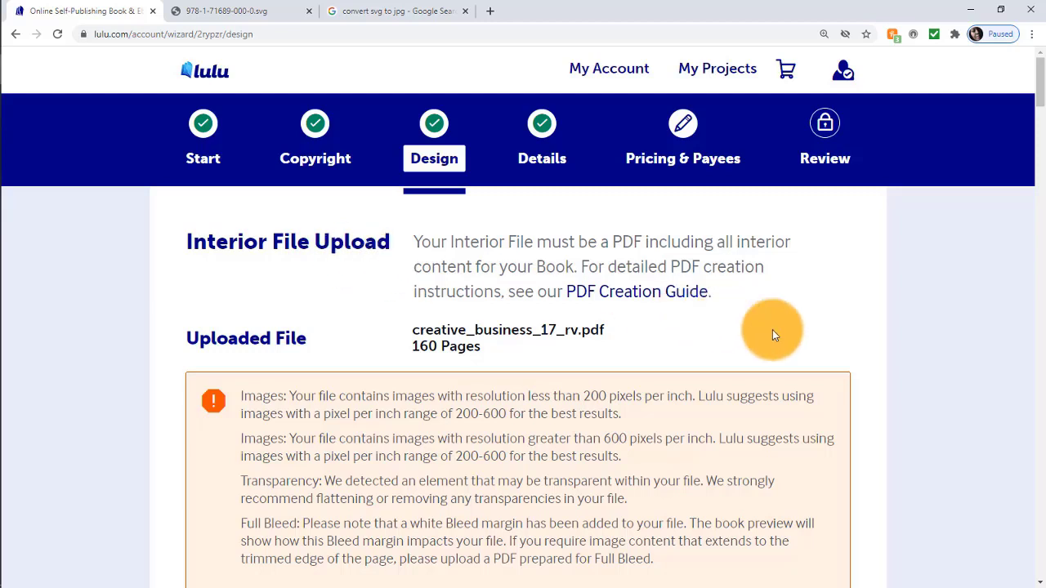
scroll(854, 356, "down", 1)
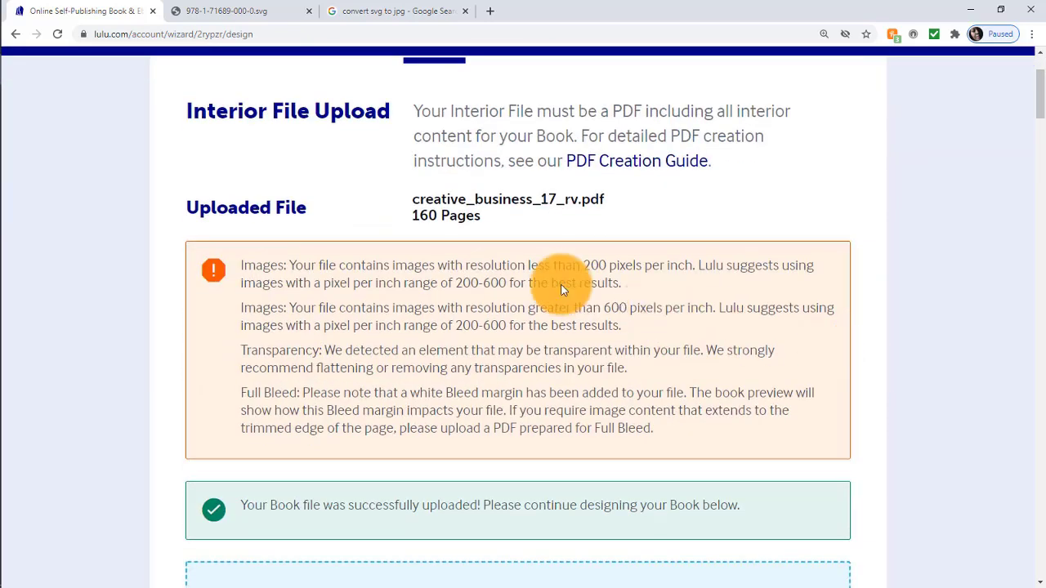
scroll(851, 328, "down", 1)
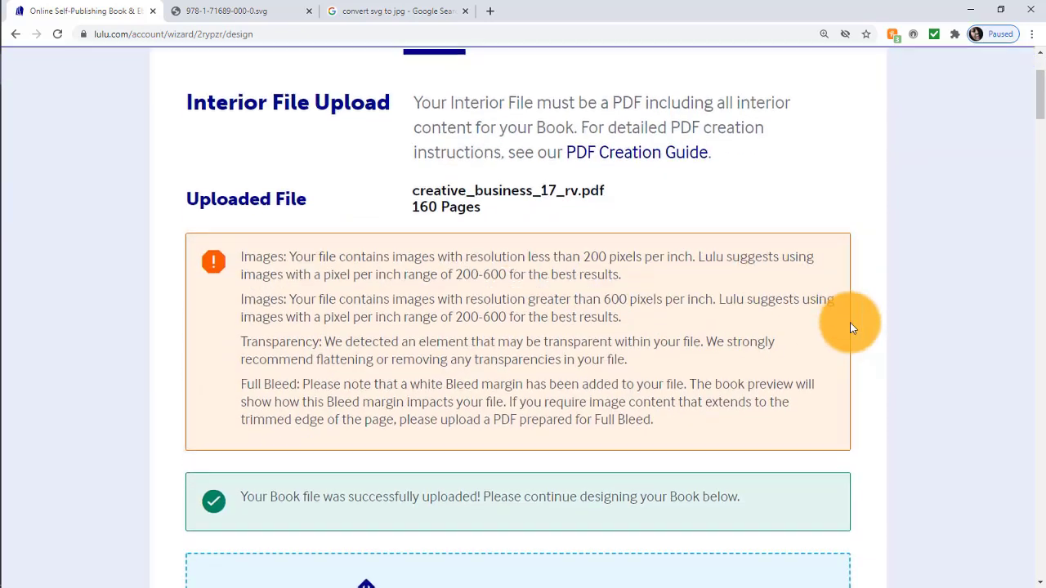
scroll(850, 327, "down", 1)
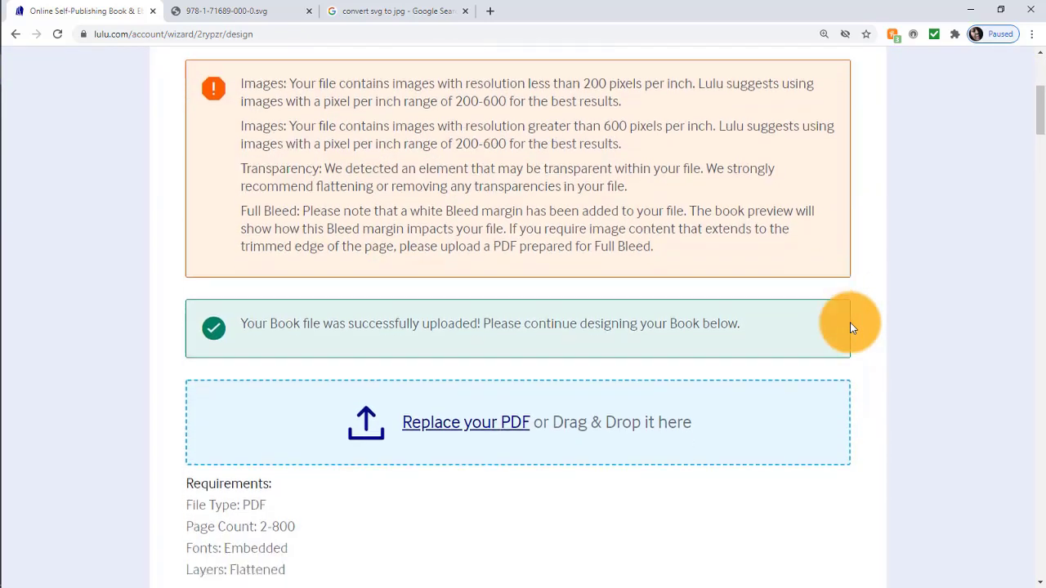
- Review the book specifications for size, interior color, paper type, binding and cover finish, ending at the cover design section
scroll(850, 326, "down", 4)
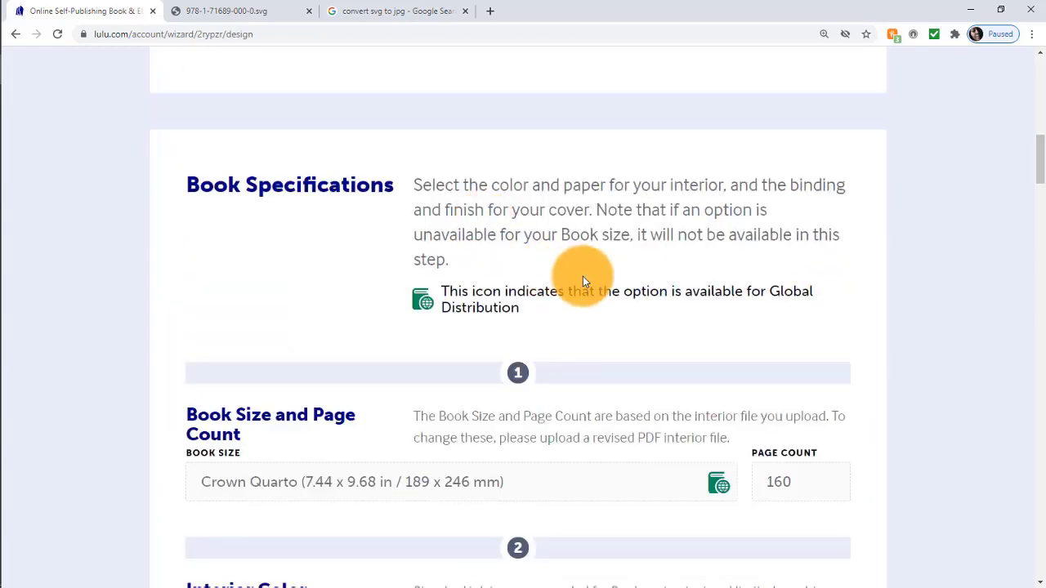
scroll(903, 366, "down", 1)
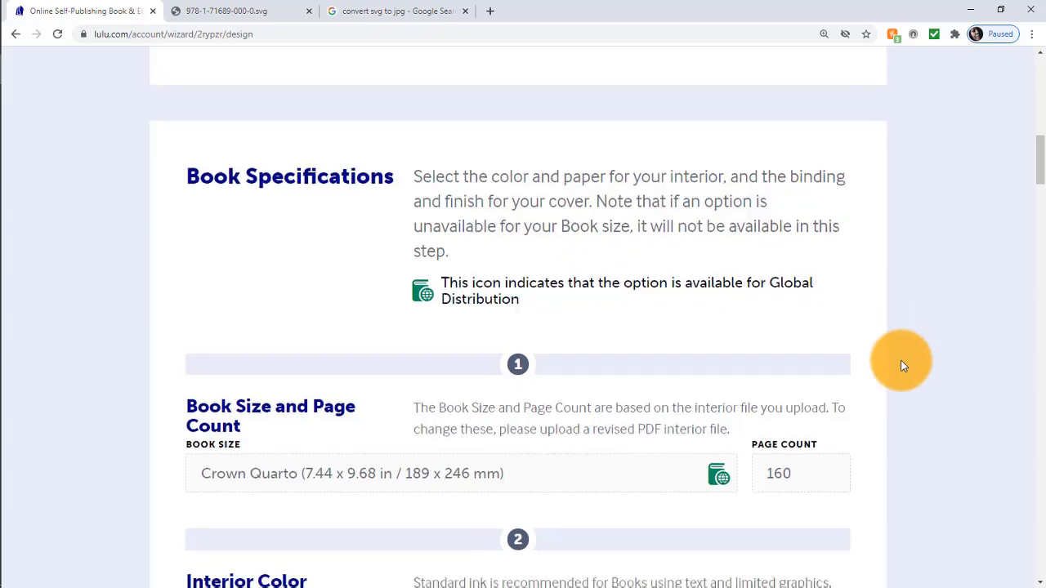
scroll(903, 366, "down", 3)
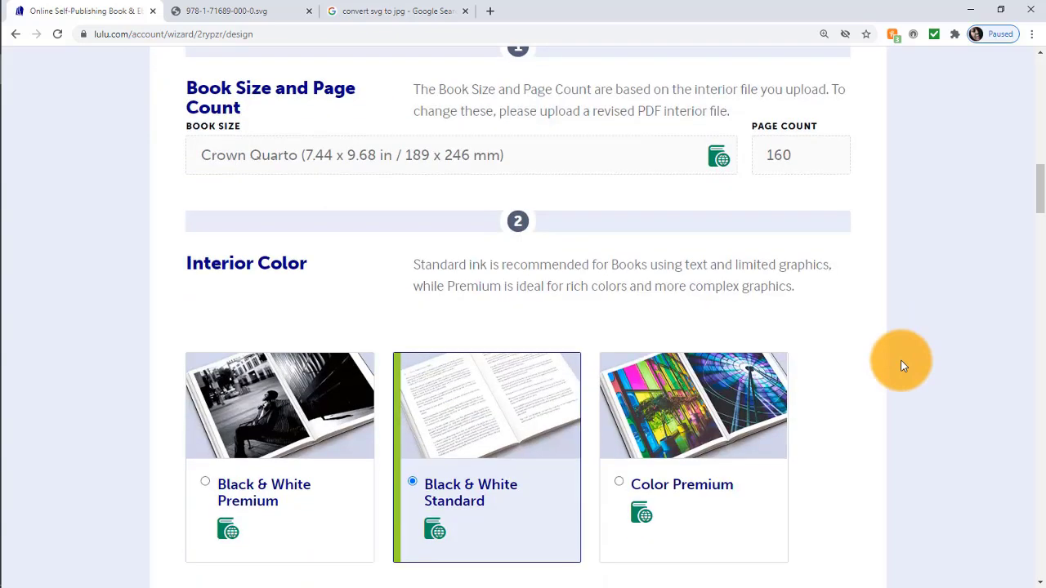
scroll(904, 367, "down", 4)
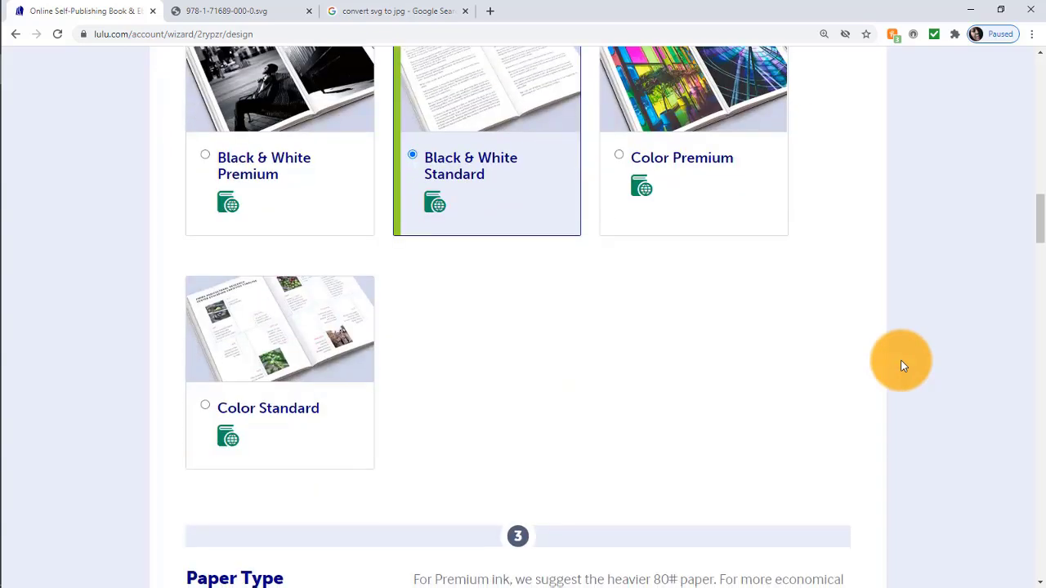
scroll(903, 366, "down", 2)
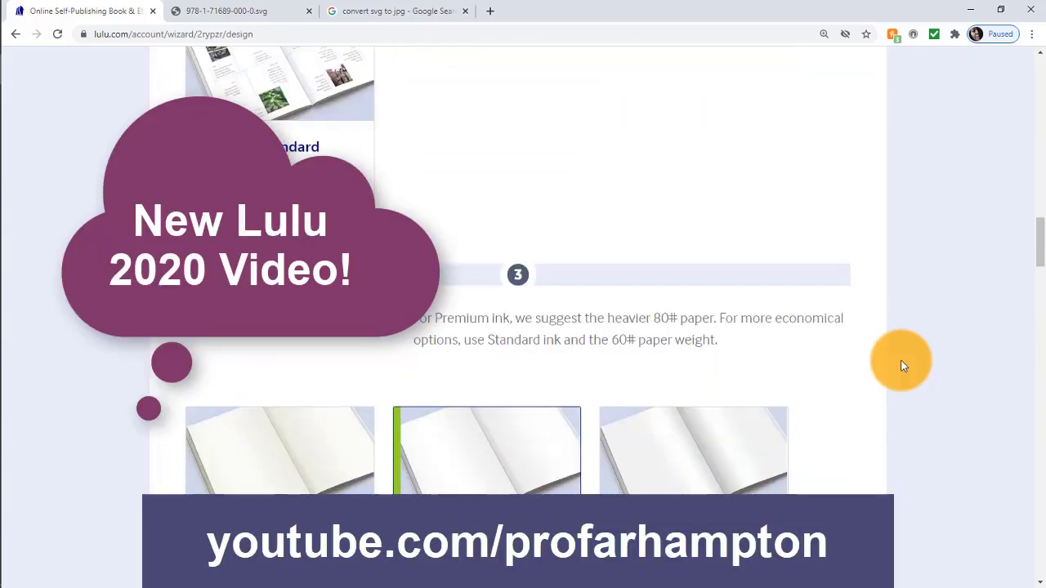
scroll(904, 367, "down", 2)
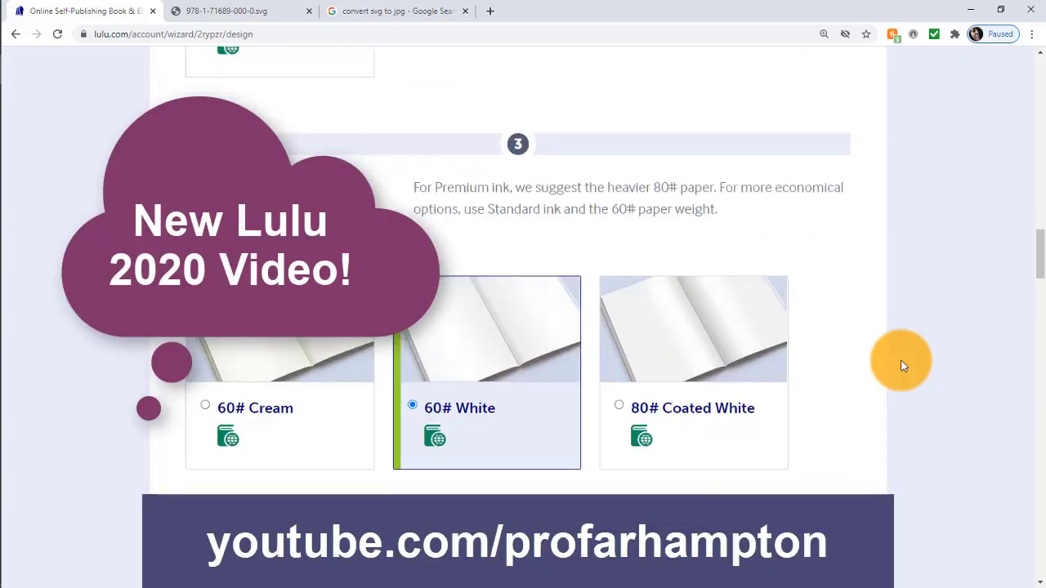
scroll(903, 366, "down", 1)
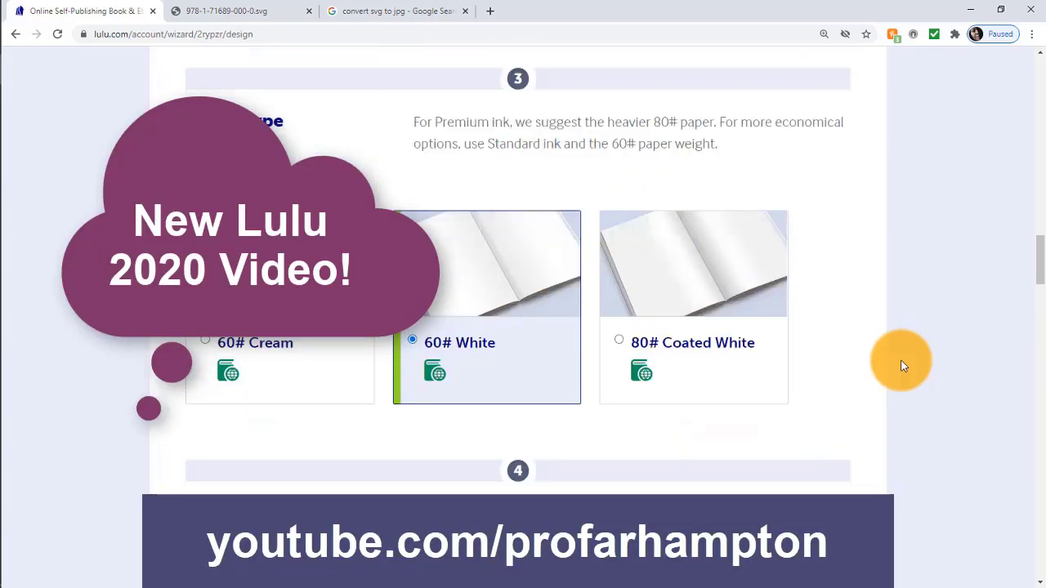
scroll(903, 366, "down", 2)
scroll(903, 367, "down", 2)
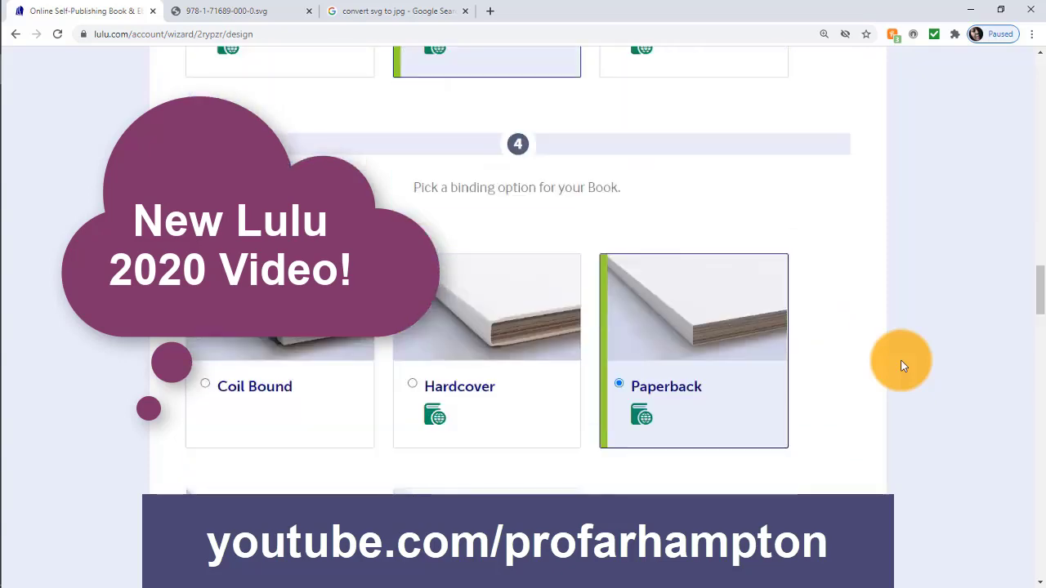
scroll(903, 366, "down", 6)
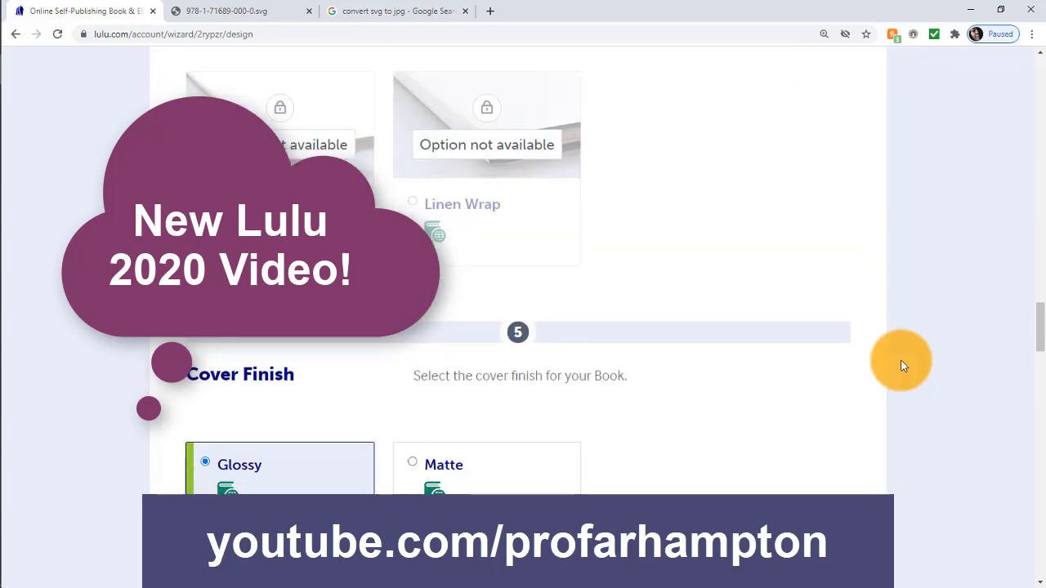
scroll(903, 366, "down", 8)
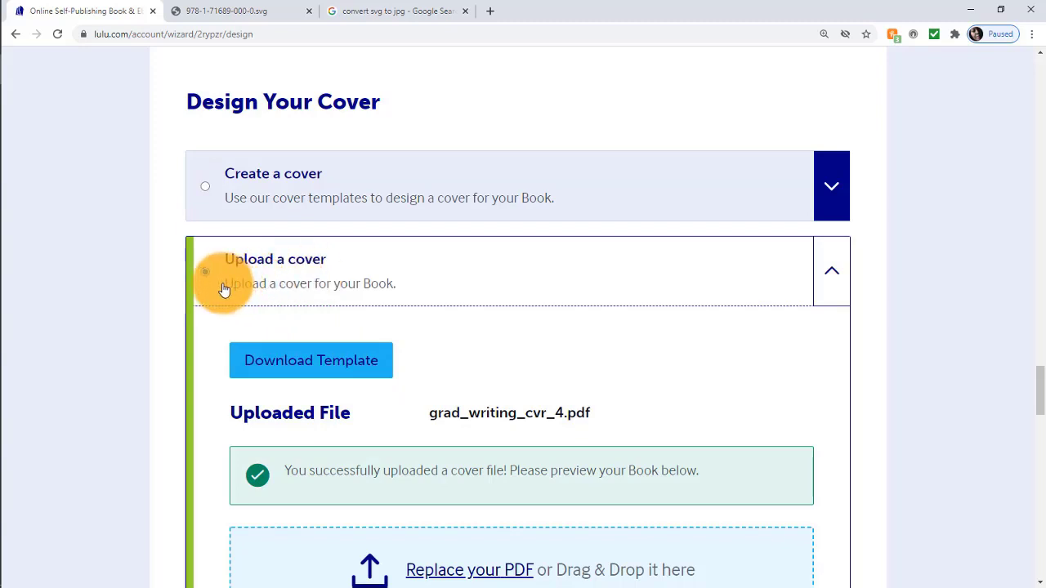
left_click(331, 364)
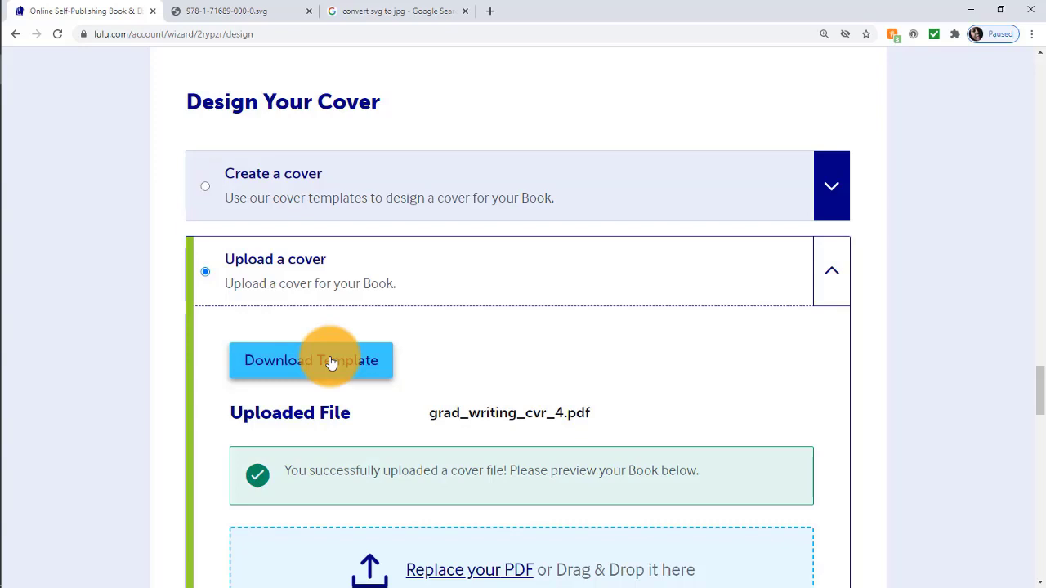
left_click(331, 363)
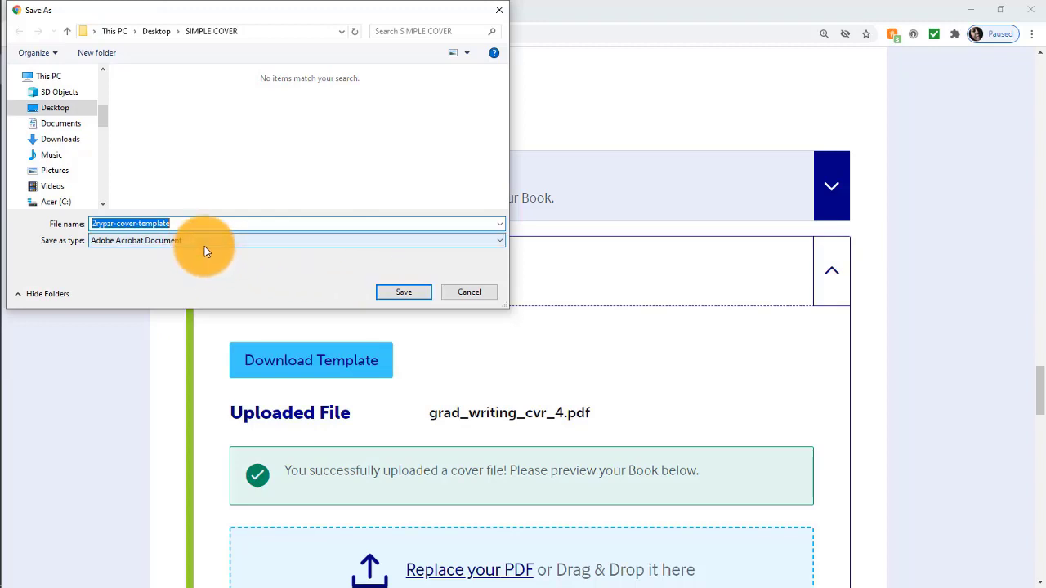
left_click(472, 293)
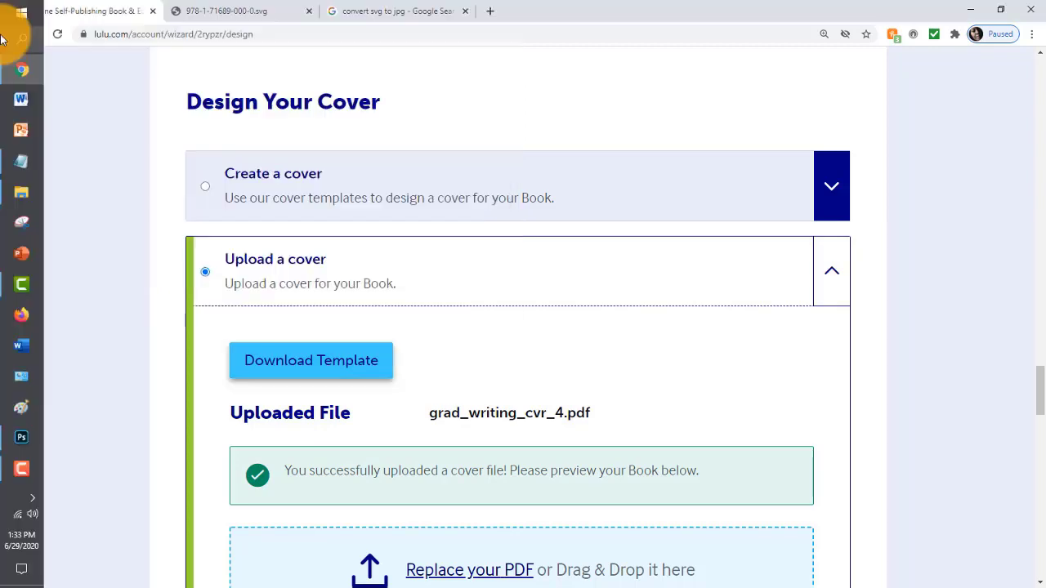
- Switch to Photoshop, bring up 2rypzr-cover-template.jpg, and duplicate the background layer of girl_kindle_cvr.jpg
left_click(23, 440)
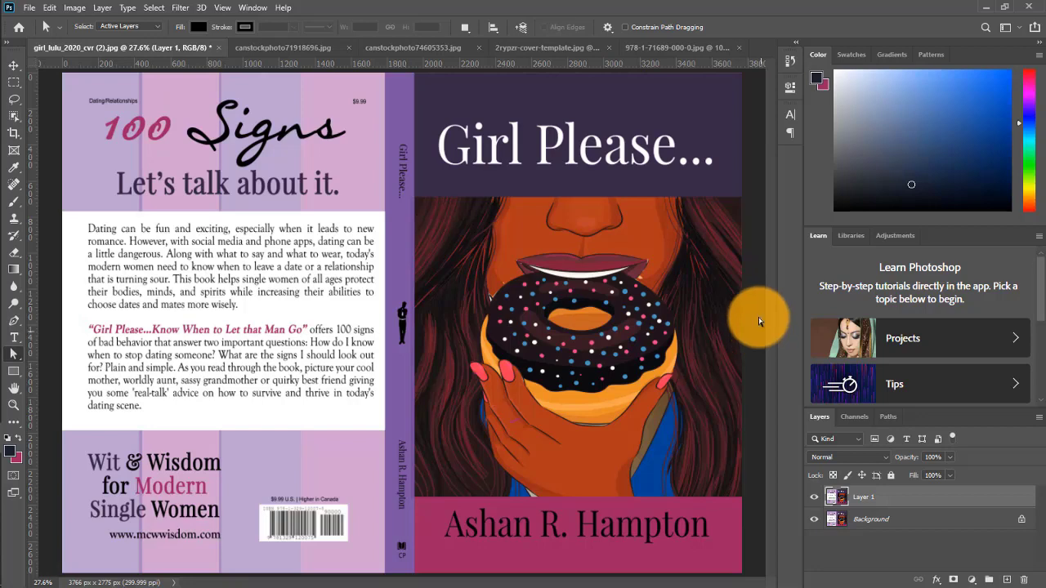
left_click(540, 47)
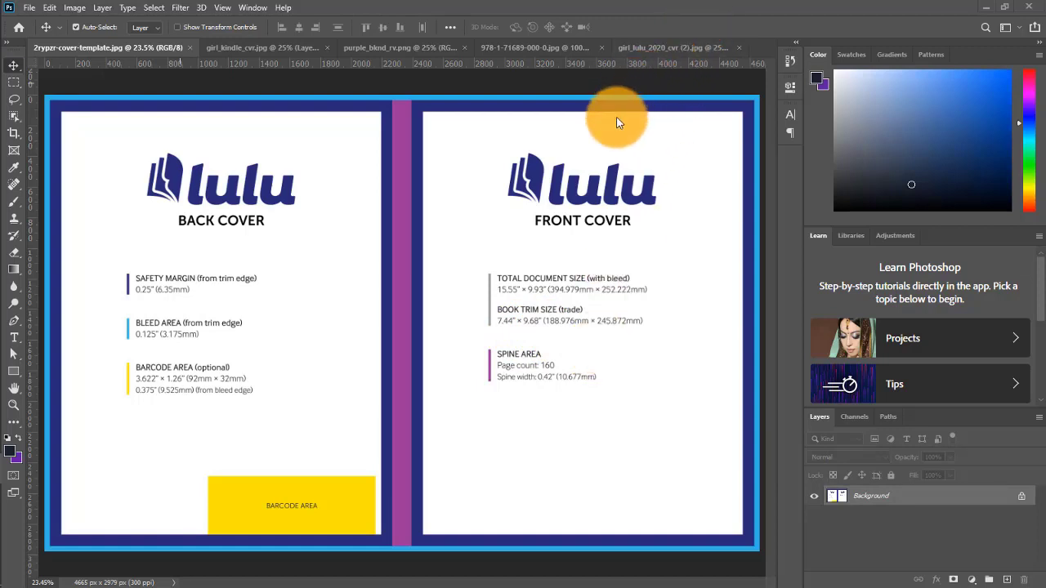
left_click(278, 45)
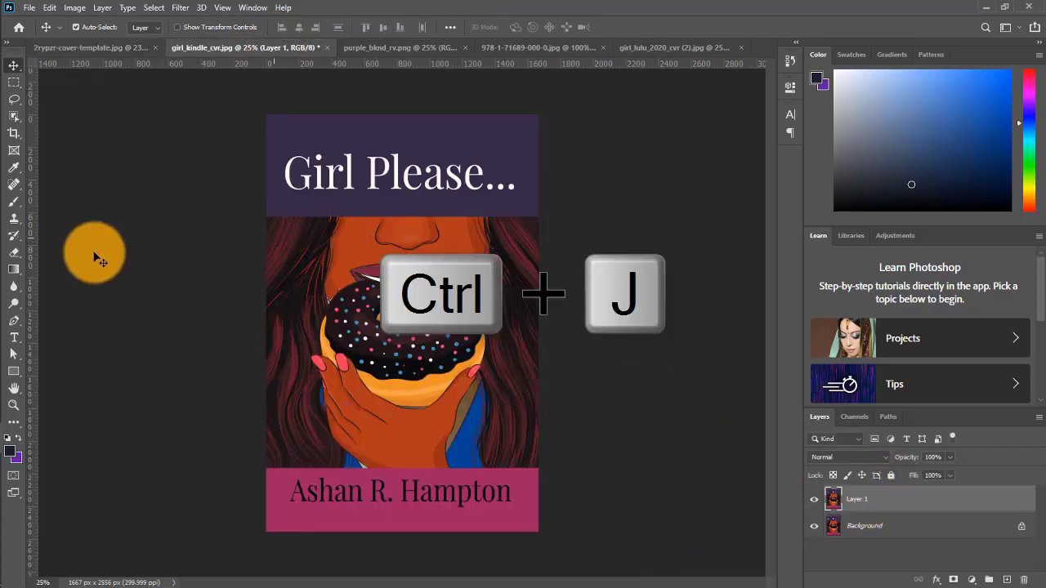
- Tile the open documents horizontally to copy the duplicated cover layer into 2rypzr-cover-template.jpg, and consolidate all documents back into tabs
left_click(254, 8)
mouse_move(311, 18)
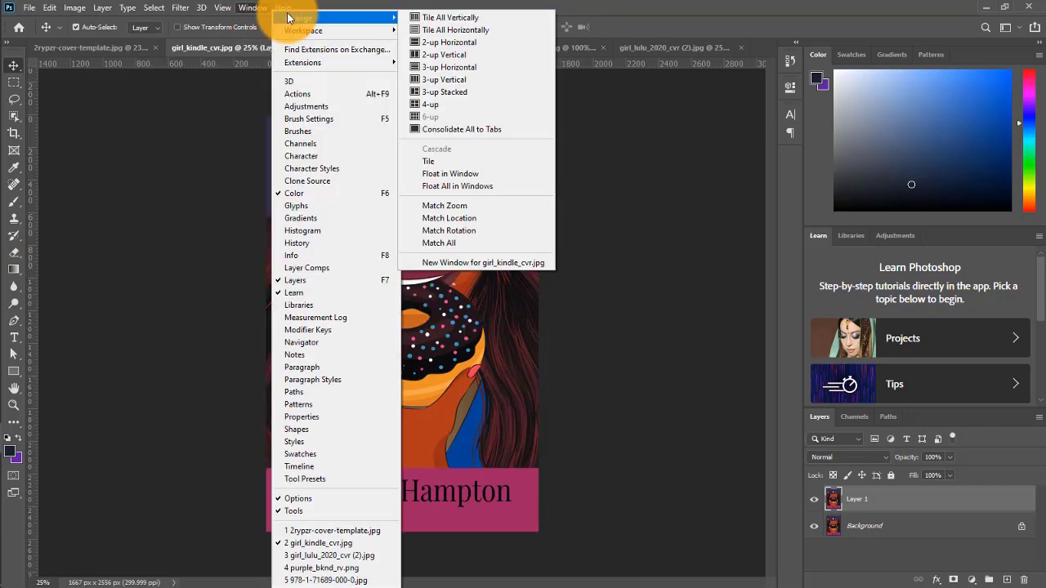
left_click(452, 30)
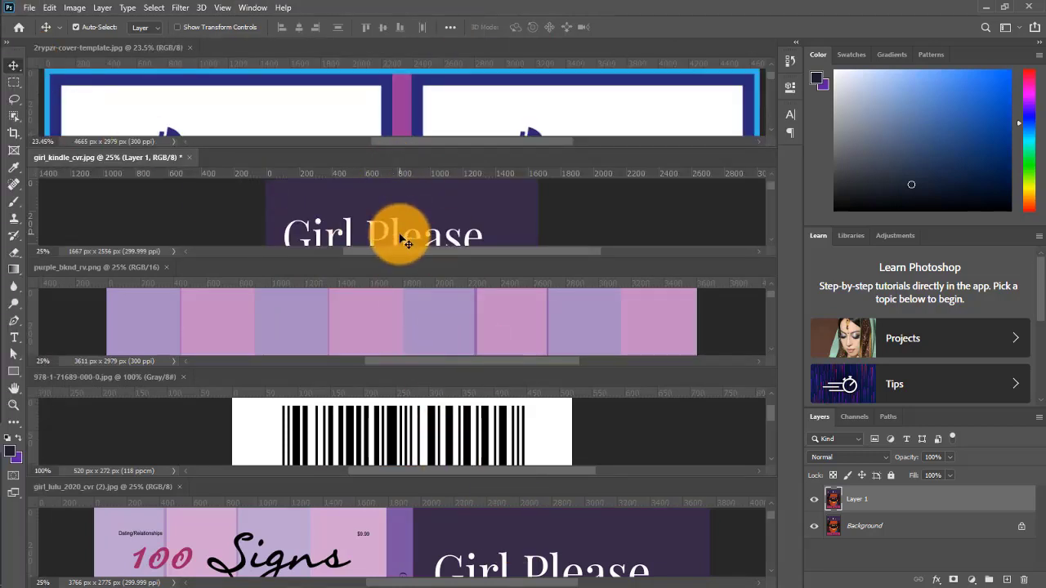
left_click_drag(407, 242, 578, 84)
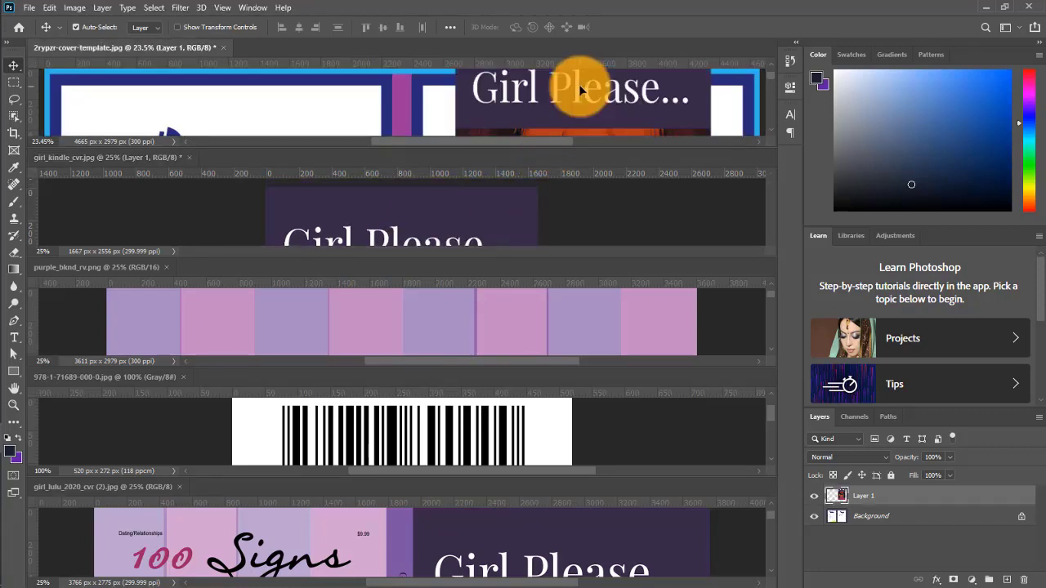
right_click(141, 48)
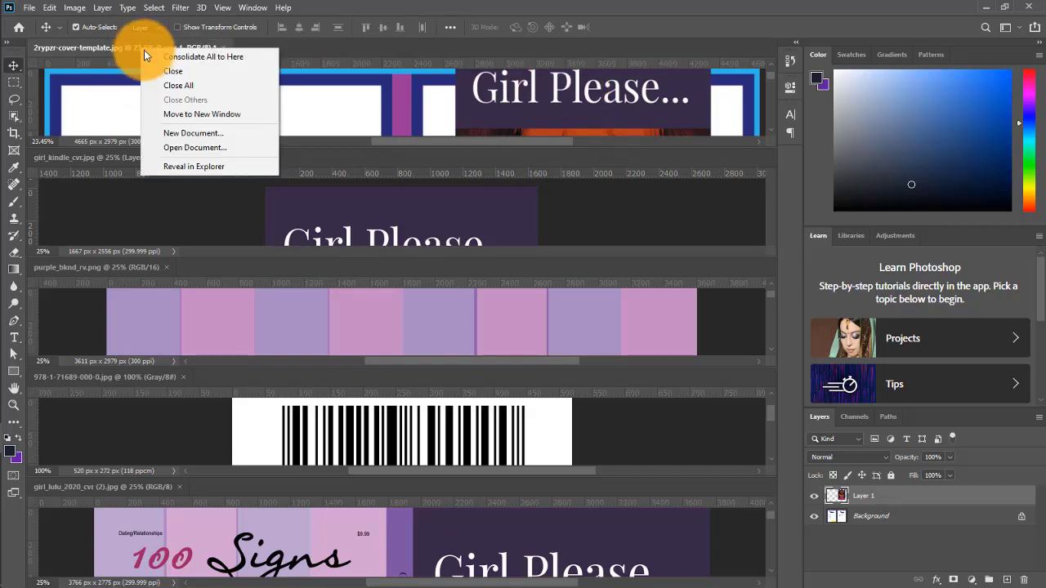
left_click(169, 56)
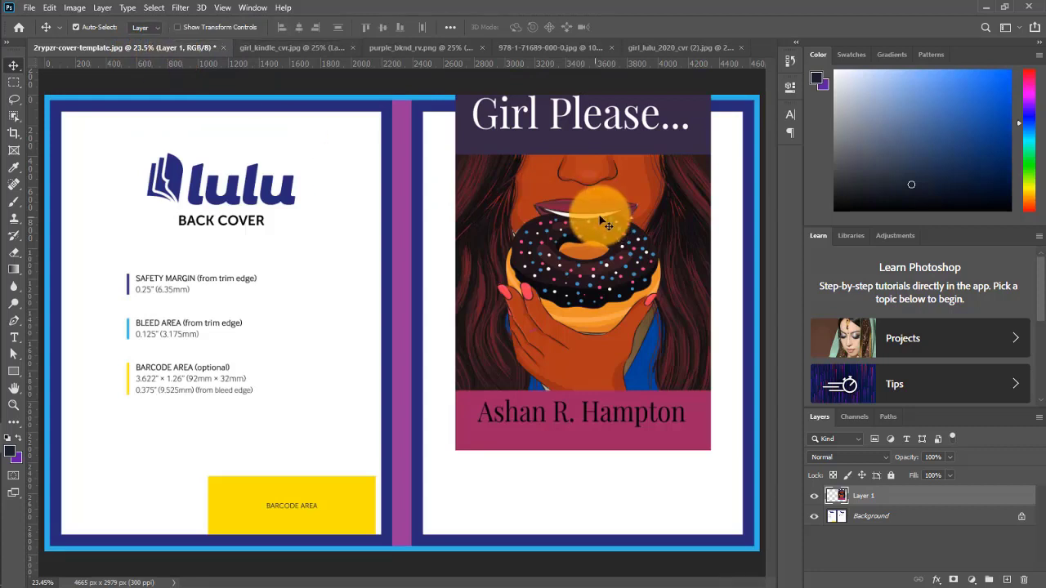
- Position Layer 1 against the spine's front edge and scale it to 137.13% width and 116.55% height to fill the front cover
left_click_drag(587, 204, 536, 245)
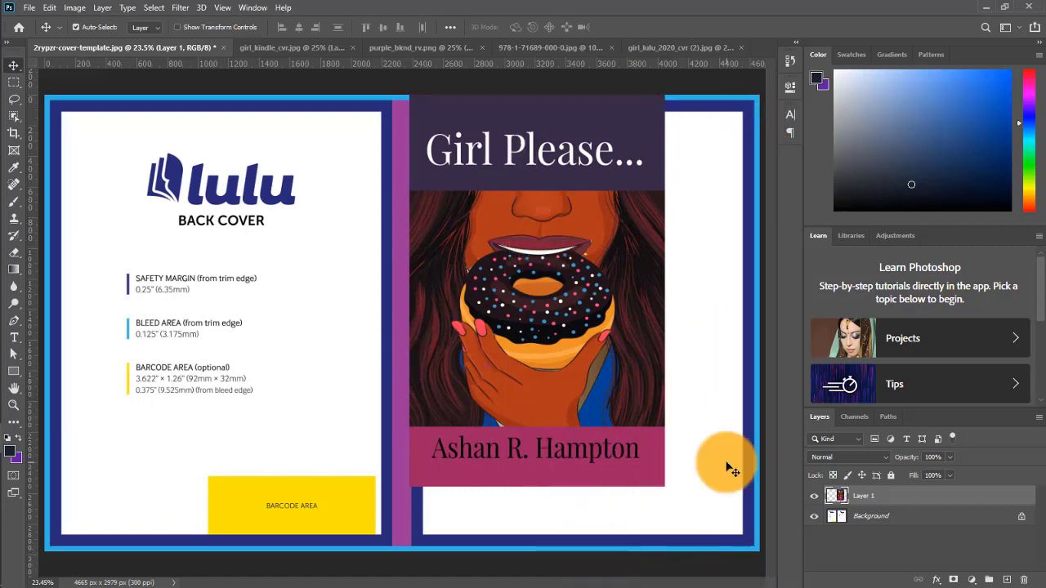
key("ctrl+t")
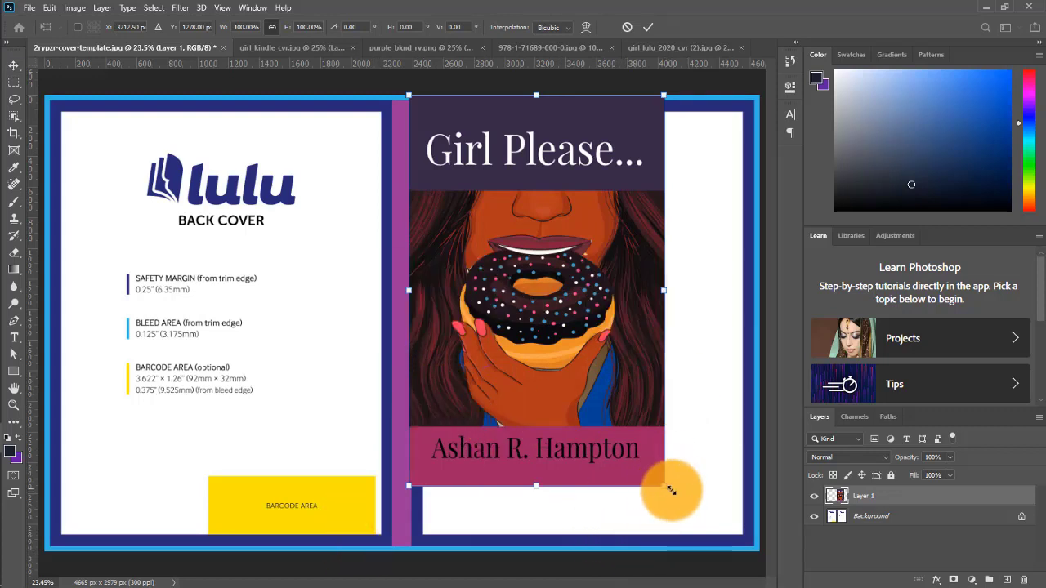
left_click_drag(670, 490, 756, 536)
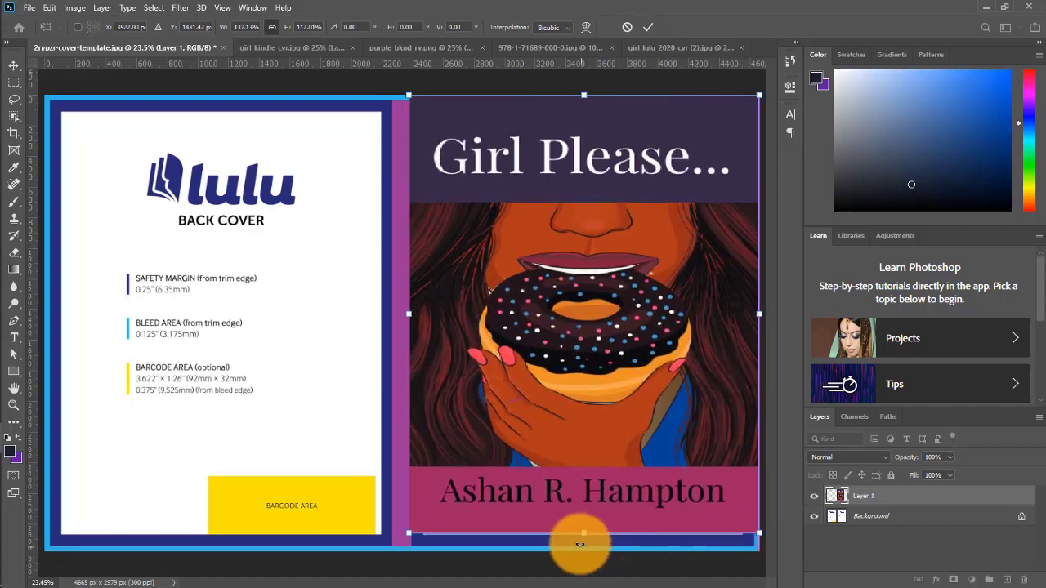
left_click_drag(581, 533, 575, 551)
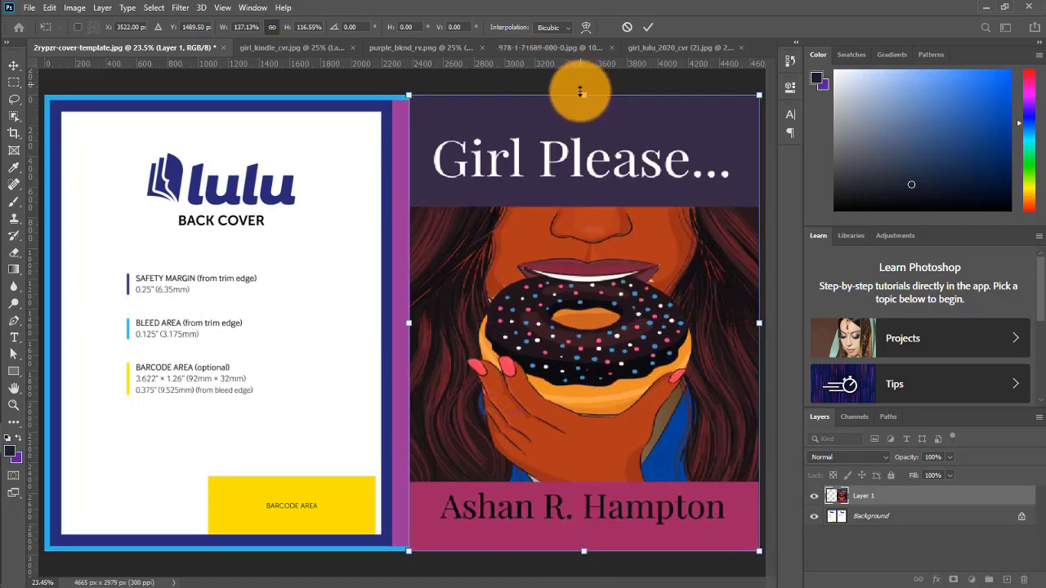
left_click_drag(583, 96, 583, 94)
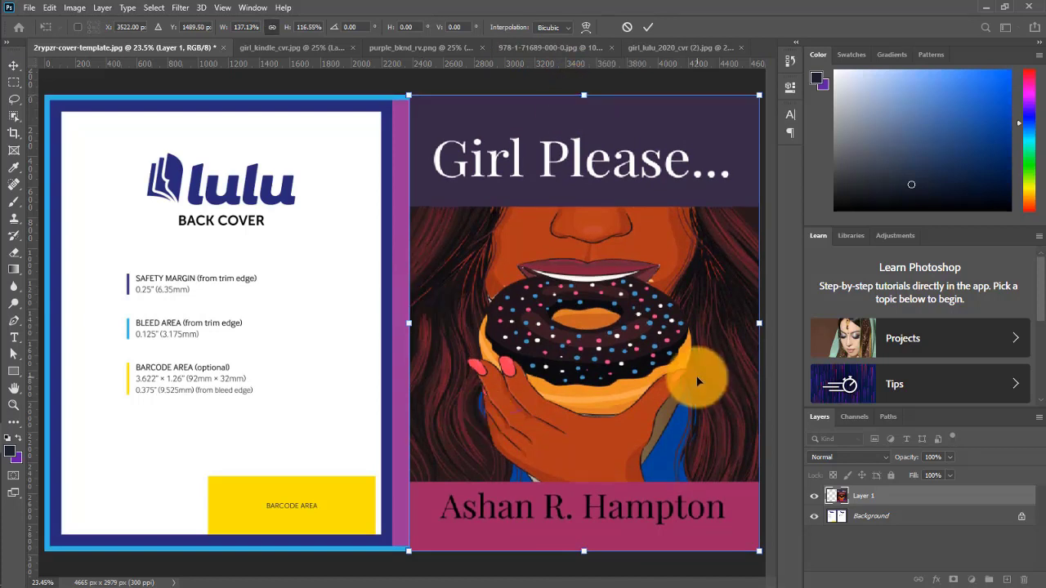
key("Return")
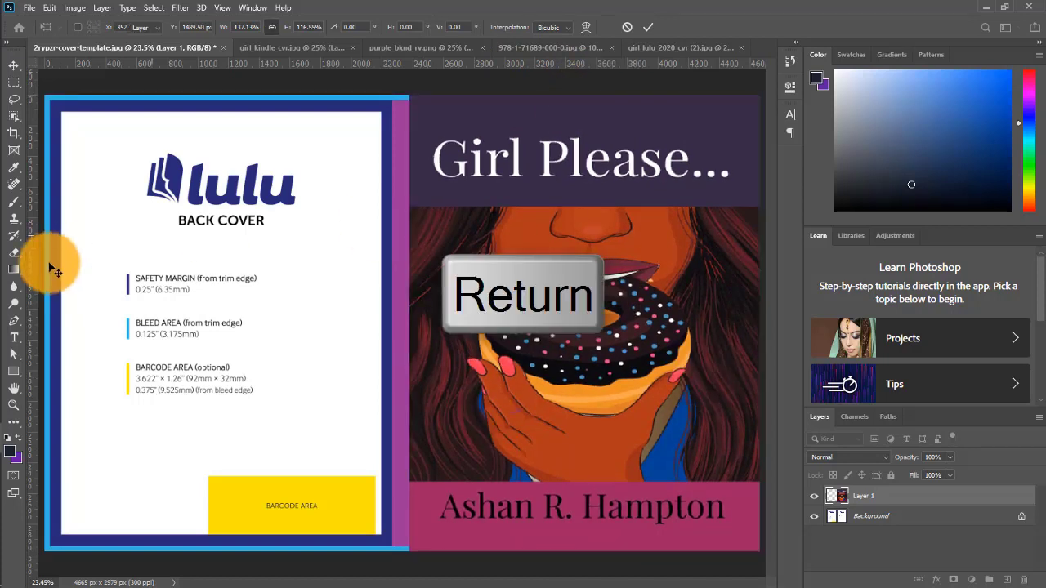
- Place vertical guides along both edges of the spine and rename the cover image layer as cover pic
left_click_drag(35, 242, 392, 258)
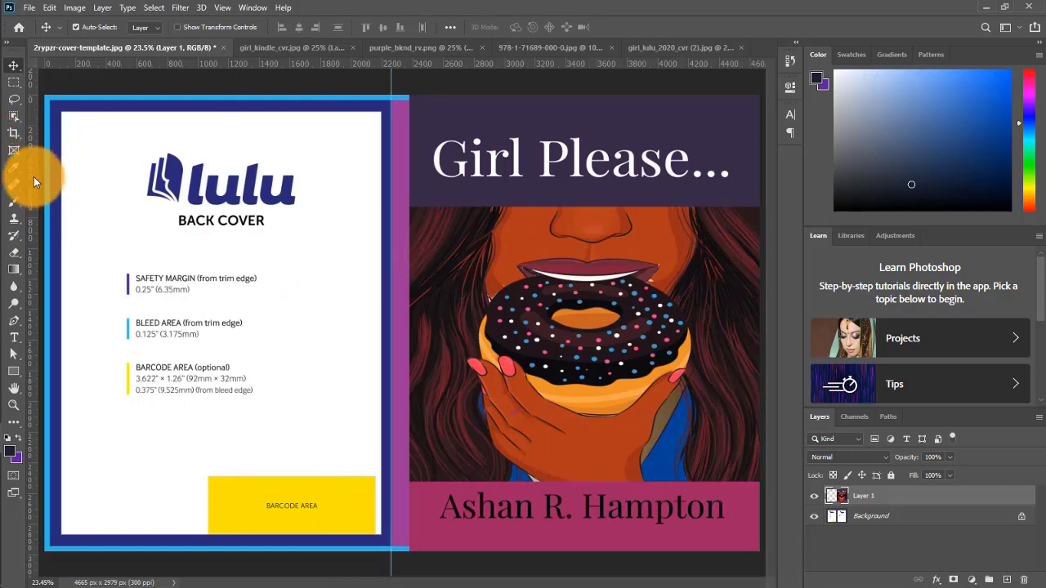
left_click_drag(34, 177, 408, 235)
left_click(860, 496)
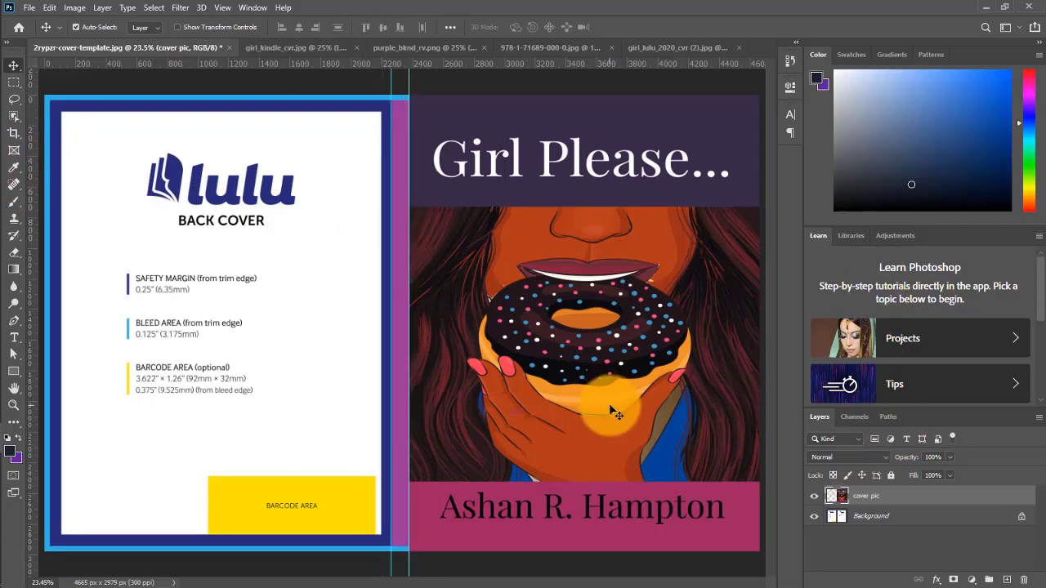
- Shift the cover picture away from the spine and snap it back against the guide on the spine's front-cover edge
left_click_drag(609, 406, 621, 407)
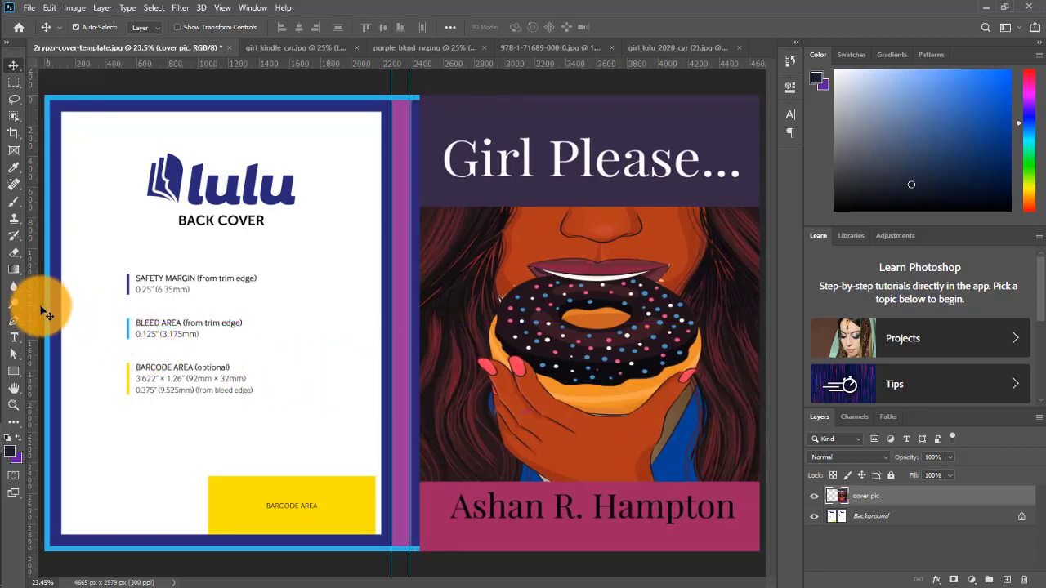
left_click_drag(35, 309, 409, 351)
left_click_drag(592, 300, 585, 300)
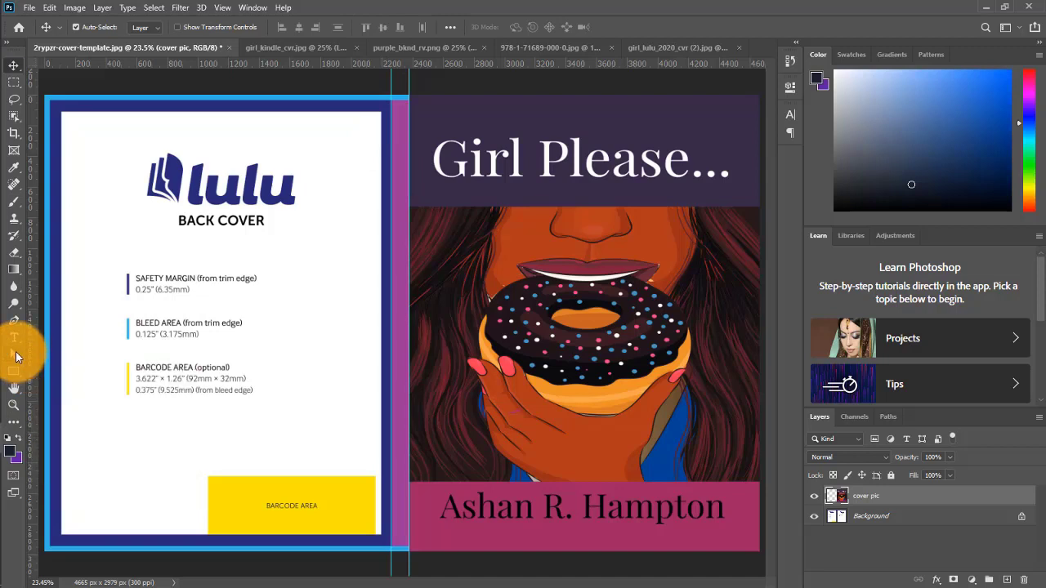
- Draw a dark rectangle shape about 115 × 2988 px over the spine, filling the space between the two guides
left_click_drag(17, 358, 77, 366)
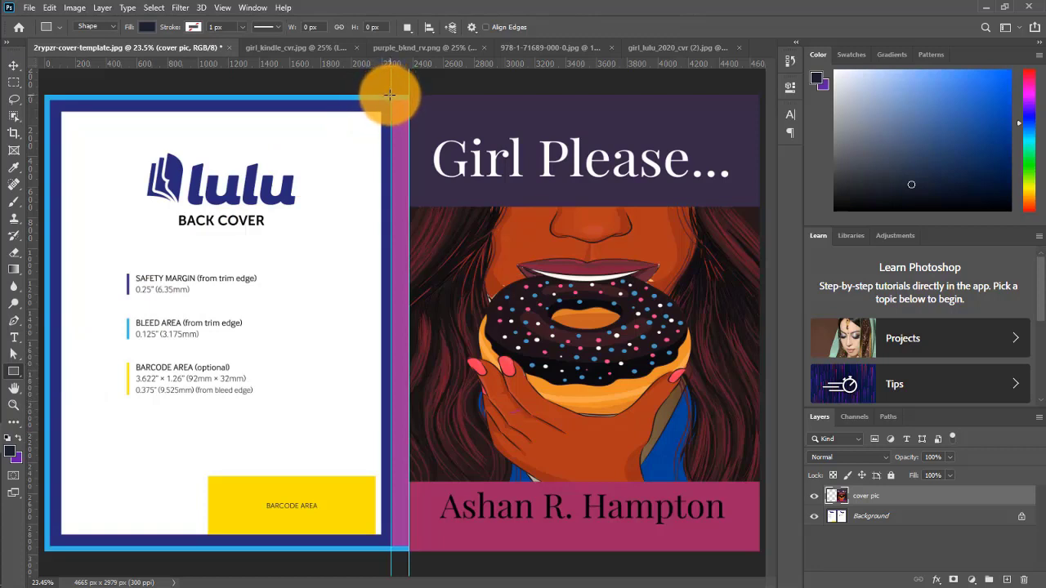
left_click_drag(392, 97, 407, 553)
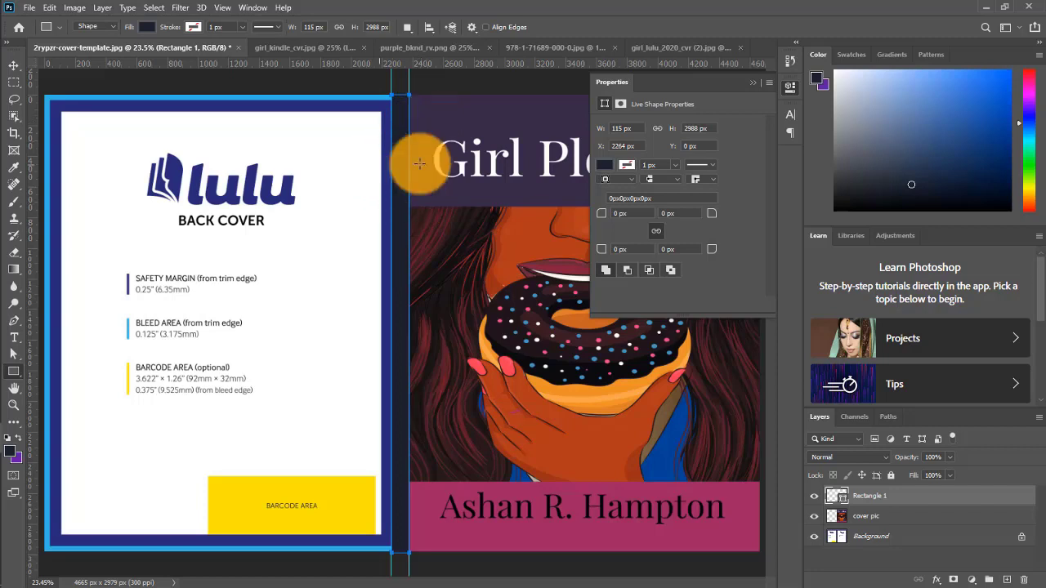
left_click(756, 81)
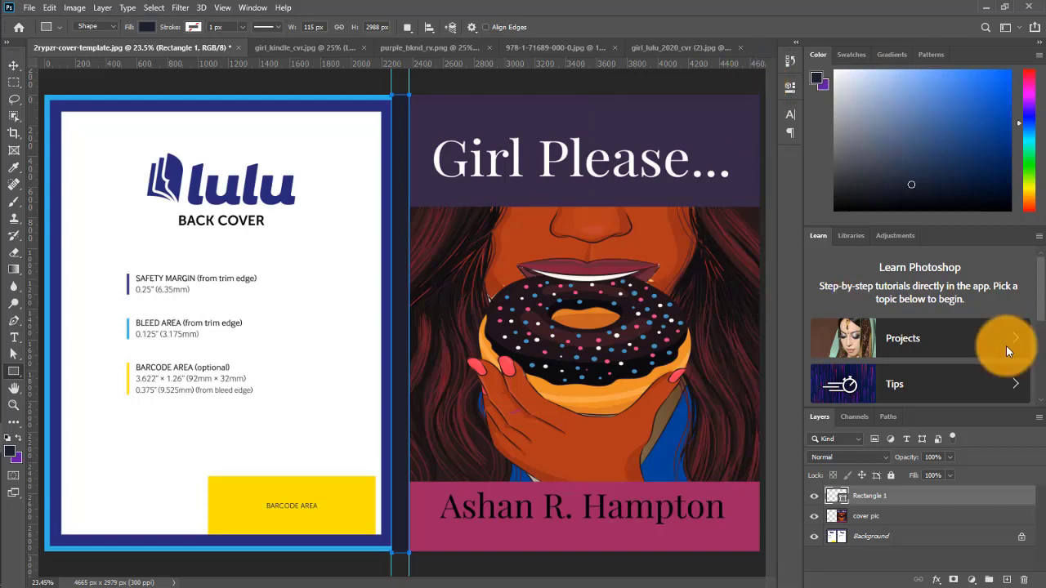
- Create a new layer group and add the text "Girl Plase..." in 18 pt Arial beside the barcode area on the back cover
left_click(991, 581)
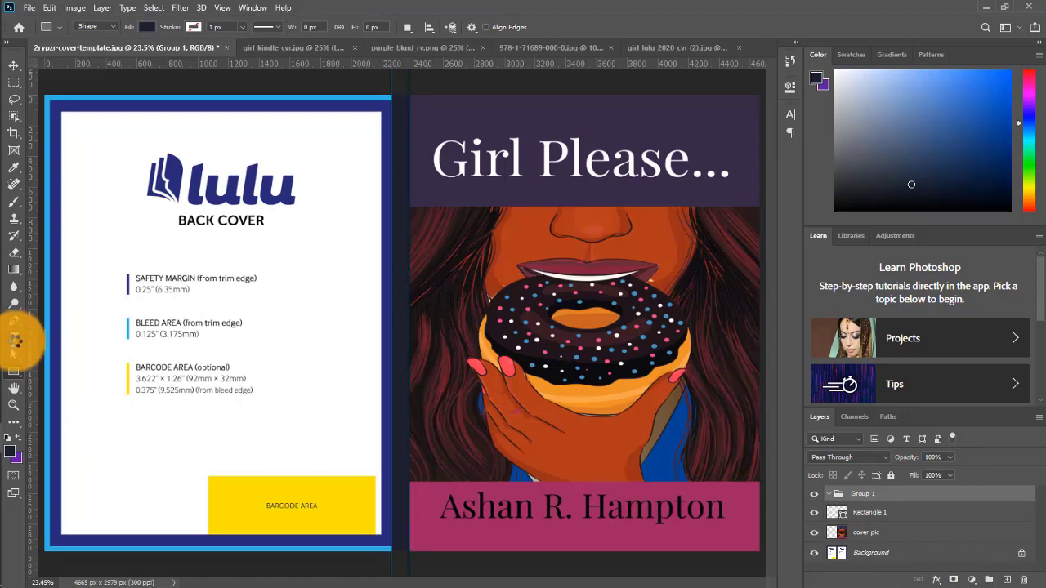
left_click_drag(15, 340, 104, 338)
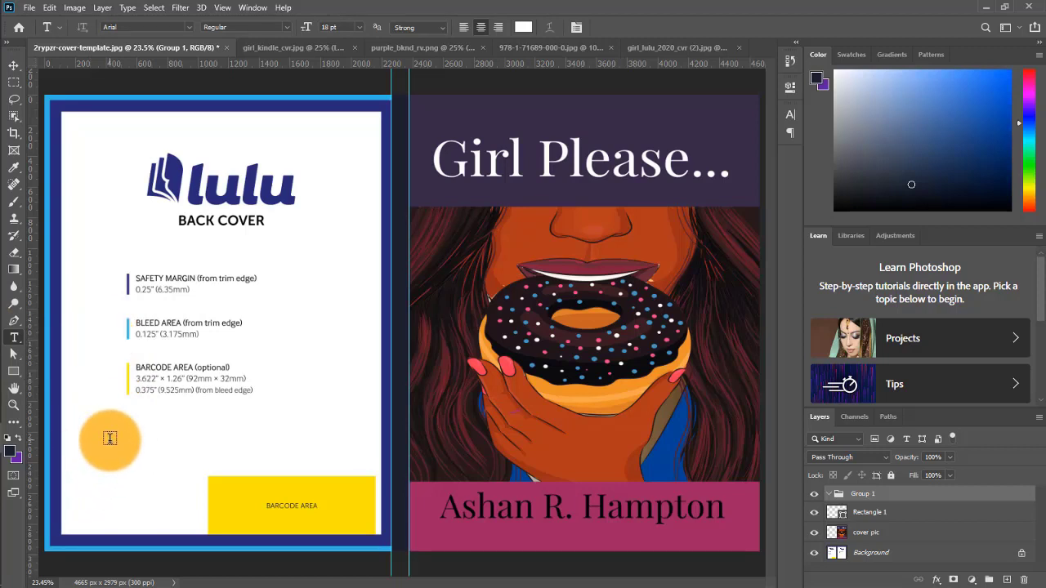
left_click(109, 439)
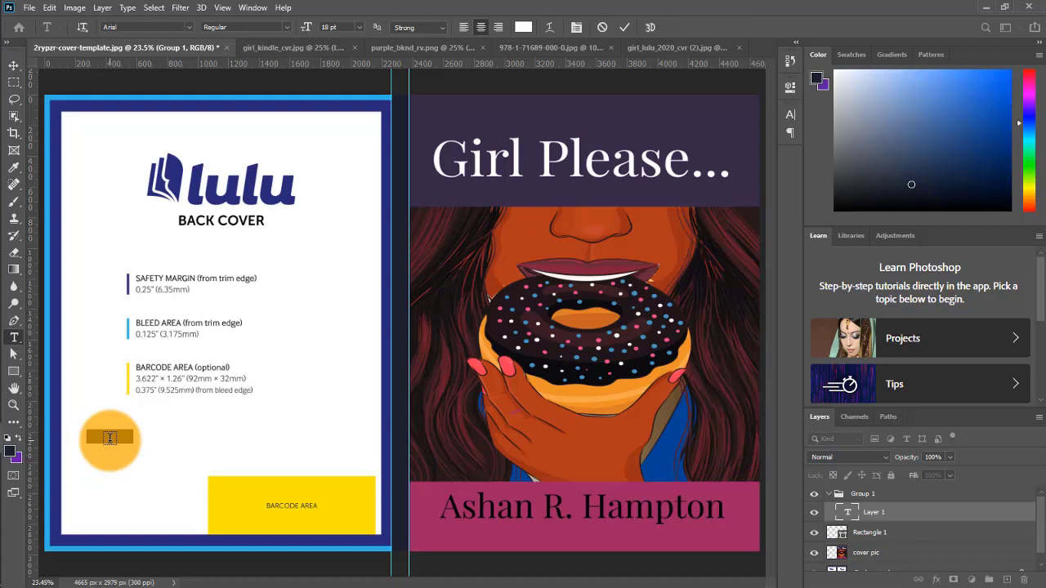
key("BackSpace")
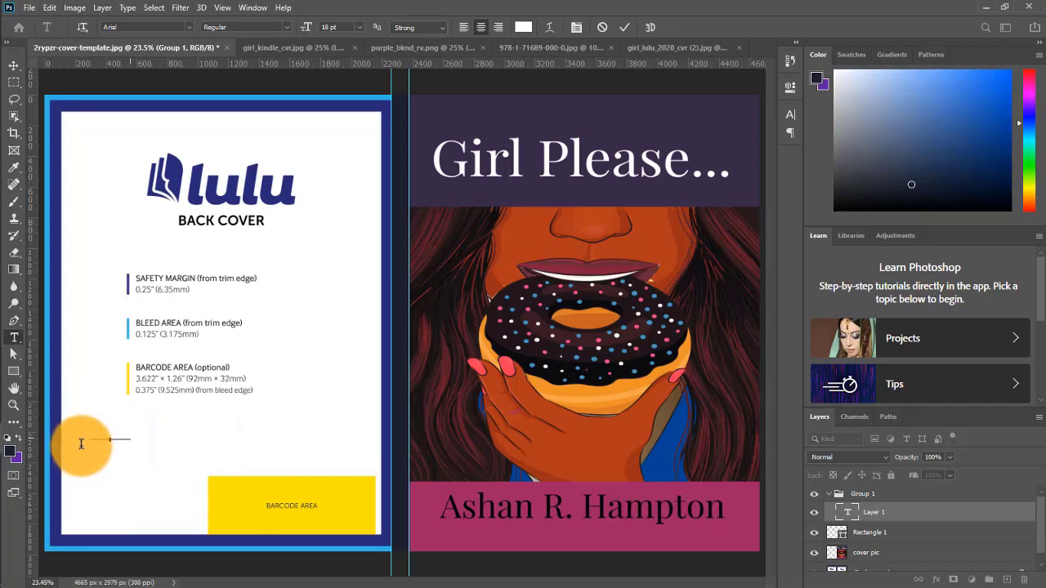
- Change the new text's color to near-black 070000 and correct its wording to "Girl Please..."
left_click(854, 518)
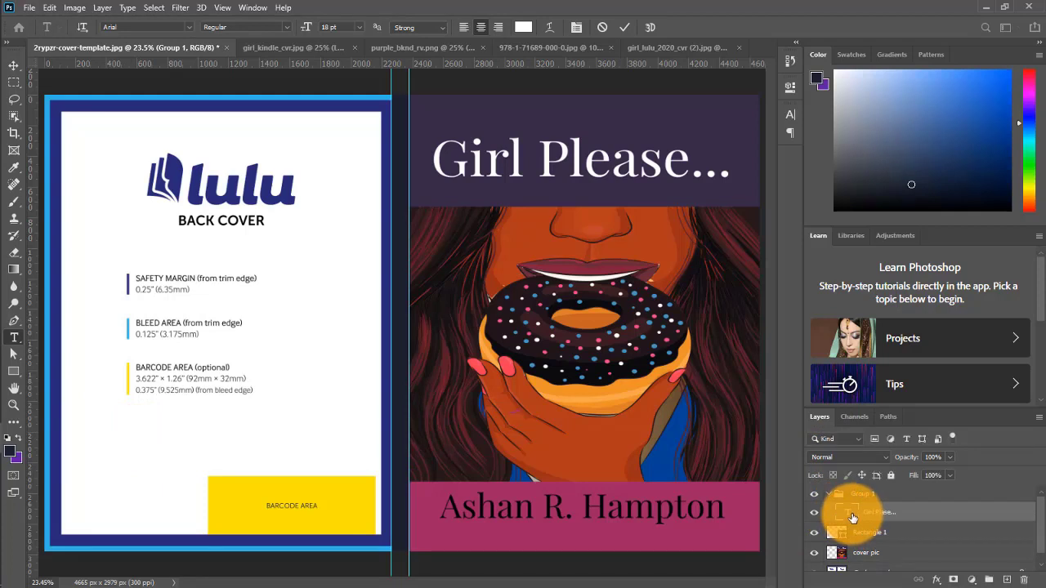
left_click(523, 27)
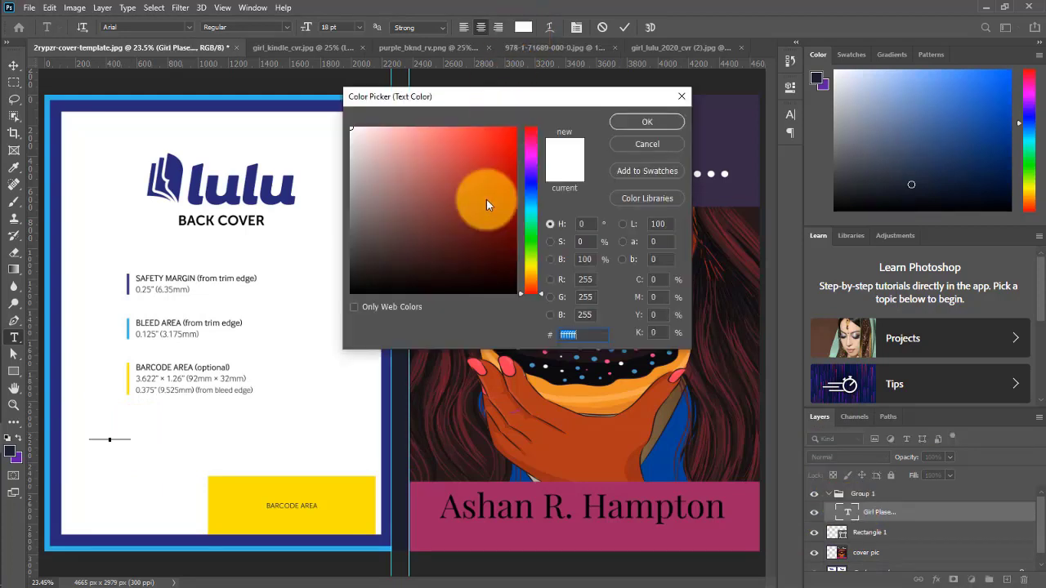
left_click(508, 289)
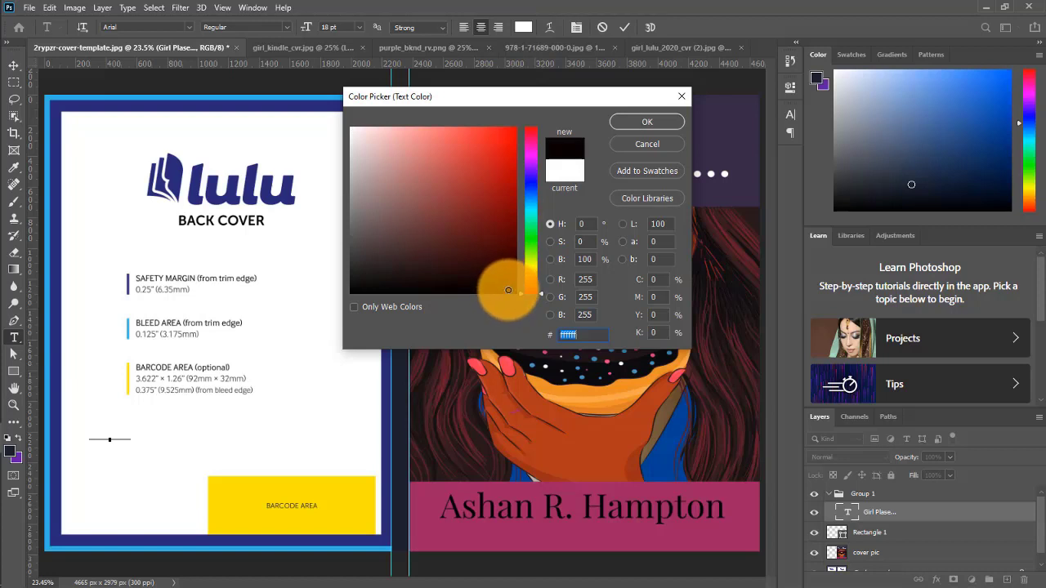
left_click(675, 121)
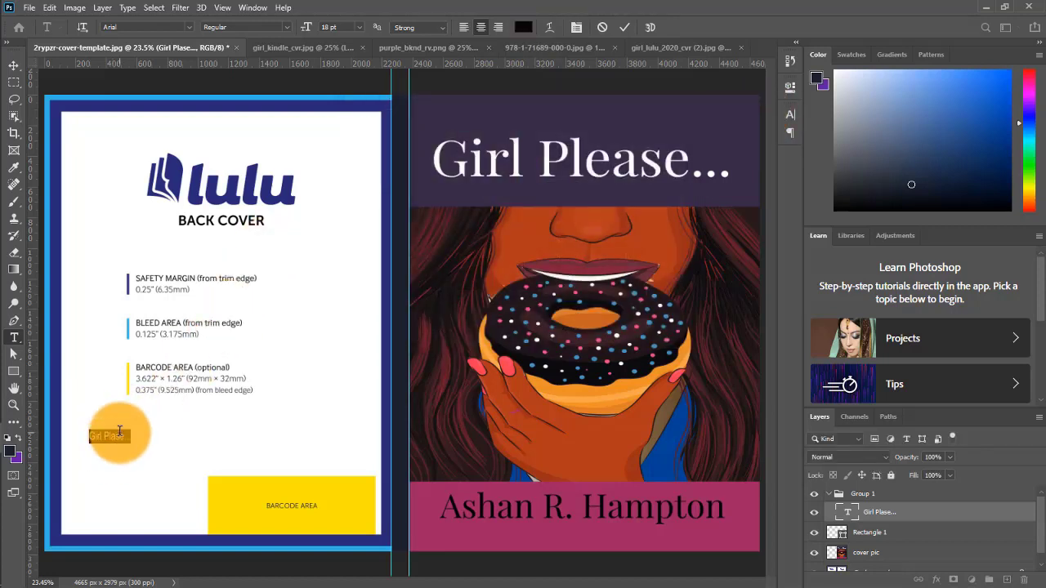
left_click(110, 438)
triple_click(111, 438)
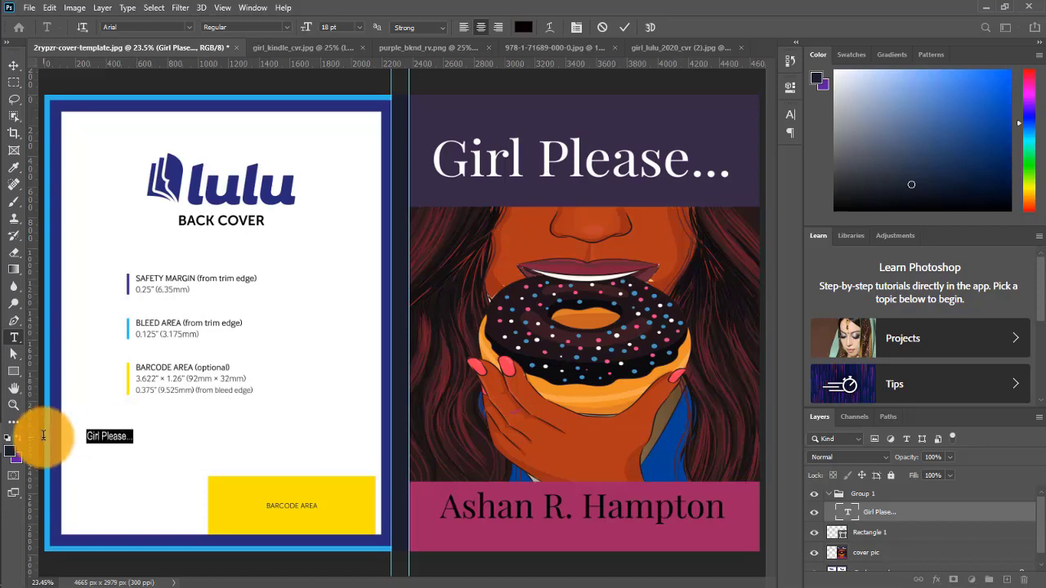
- Try the small title text at 24 pt, set its size to 16 pt, and finish editing the text
left_click(359, 27)
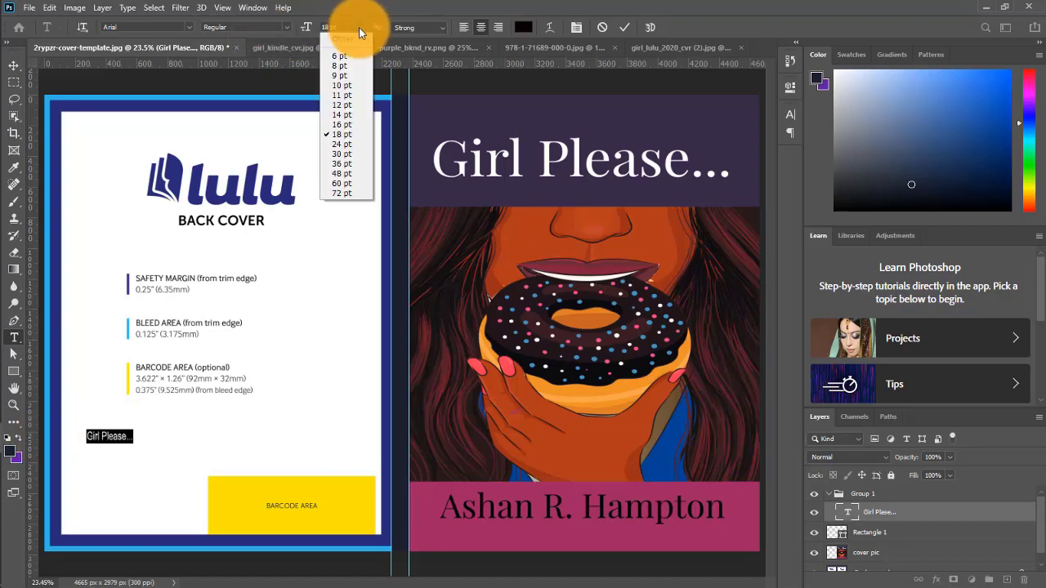
left_click(343, 146)
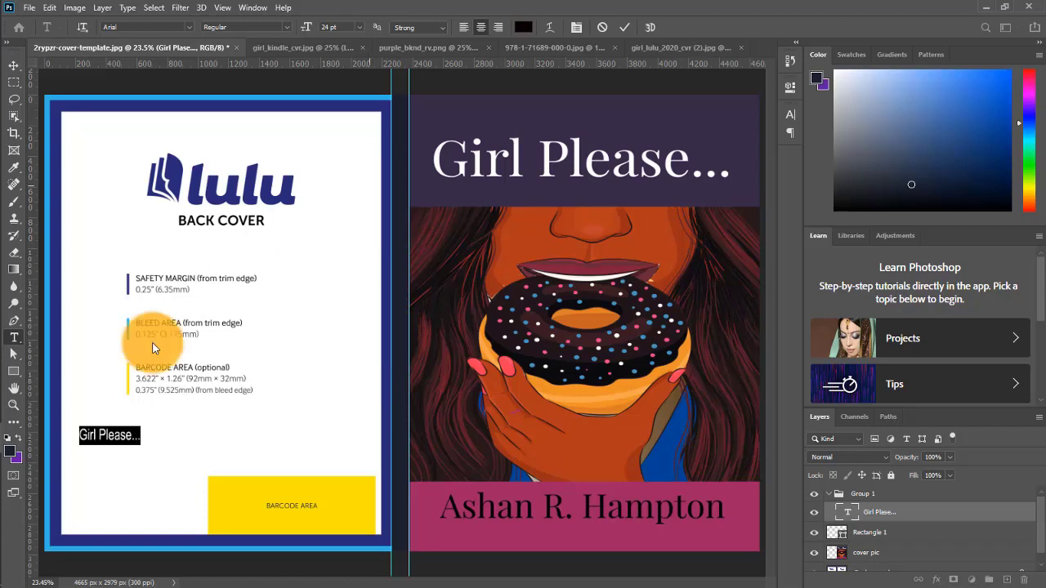
left_click(363, 27)
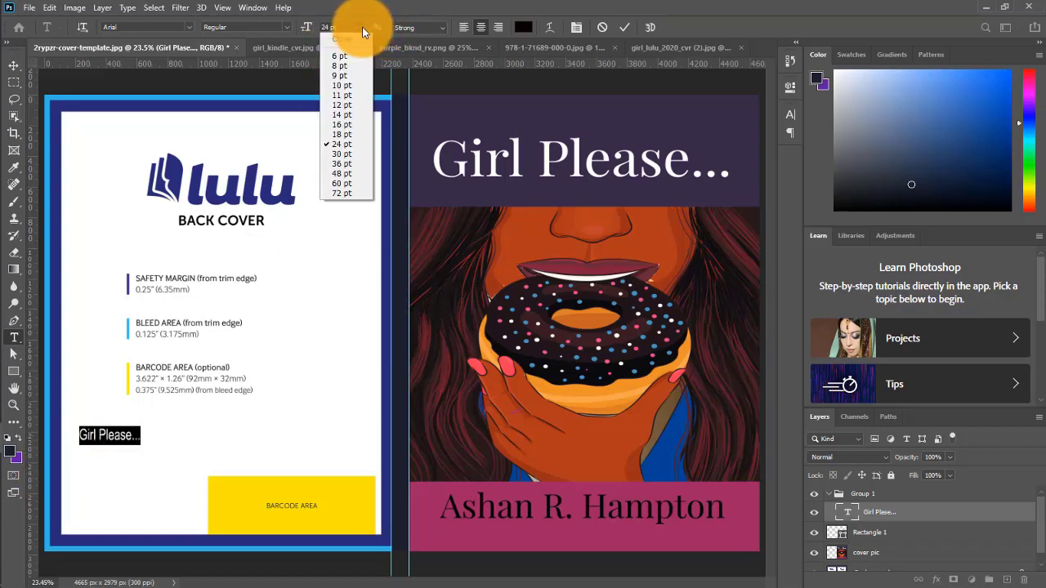
left_click(343, 124)
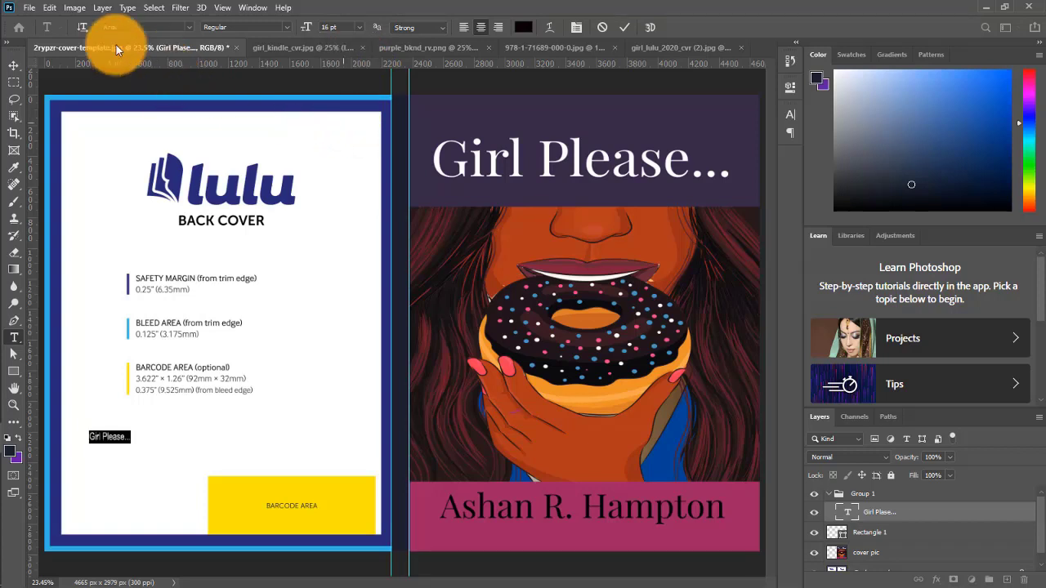
left_click(14, 65)
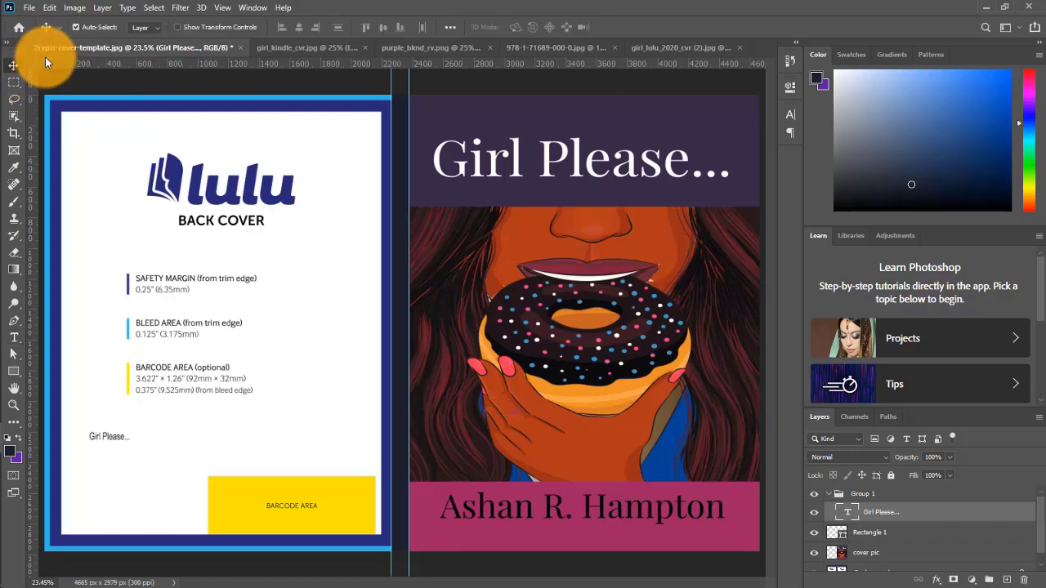
- Rotate the small title text 90° clockwise and move it near the spine side of the back cover
left_click(51, 8)
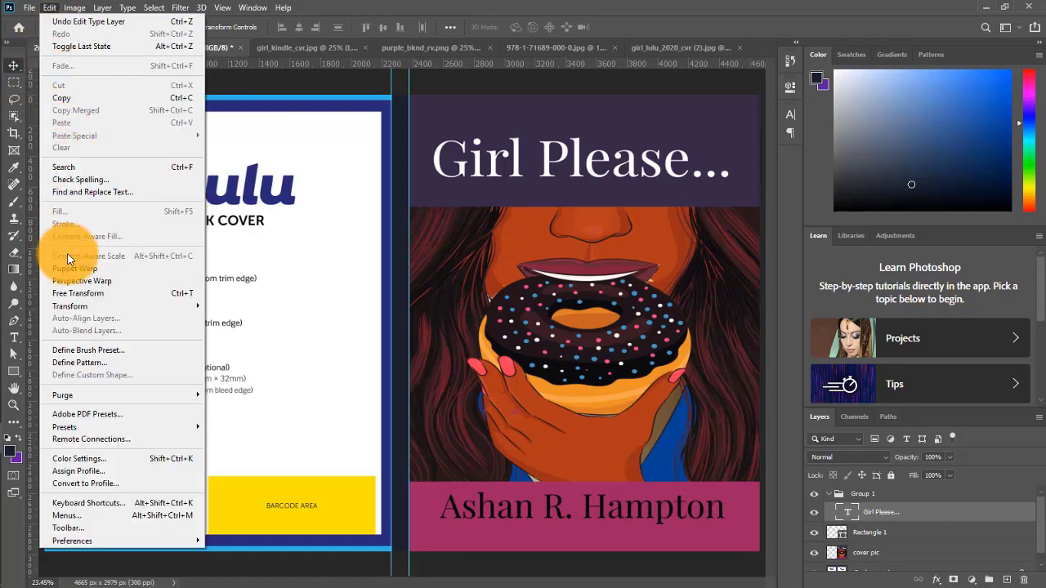
mouse_move(90, 306)
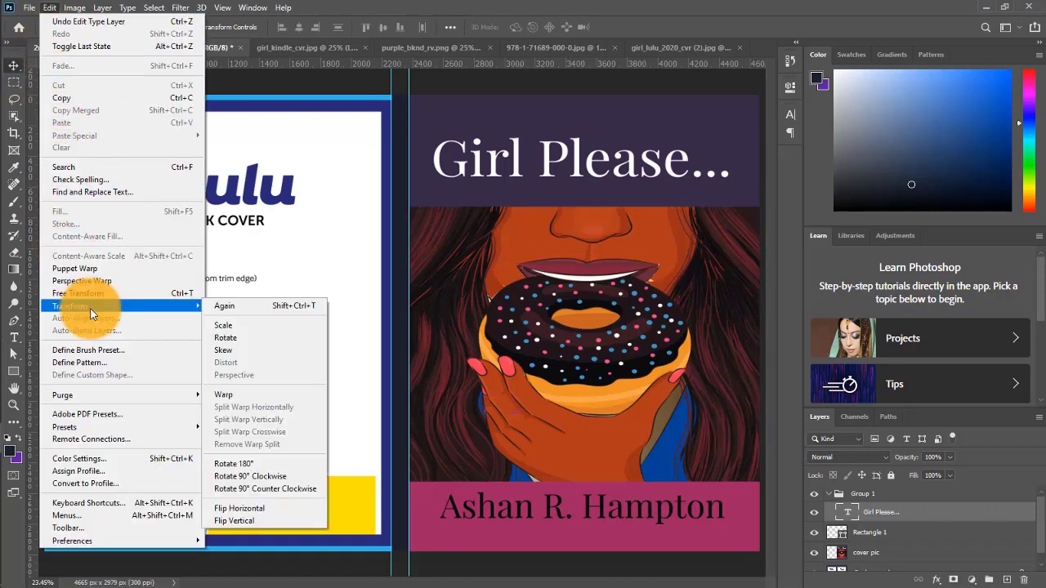
left_click(264, 475)
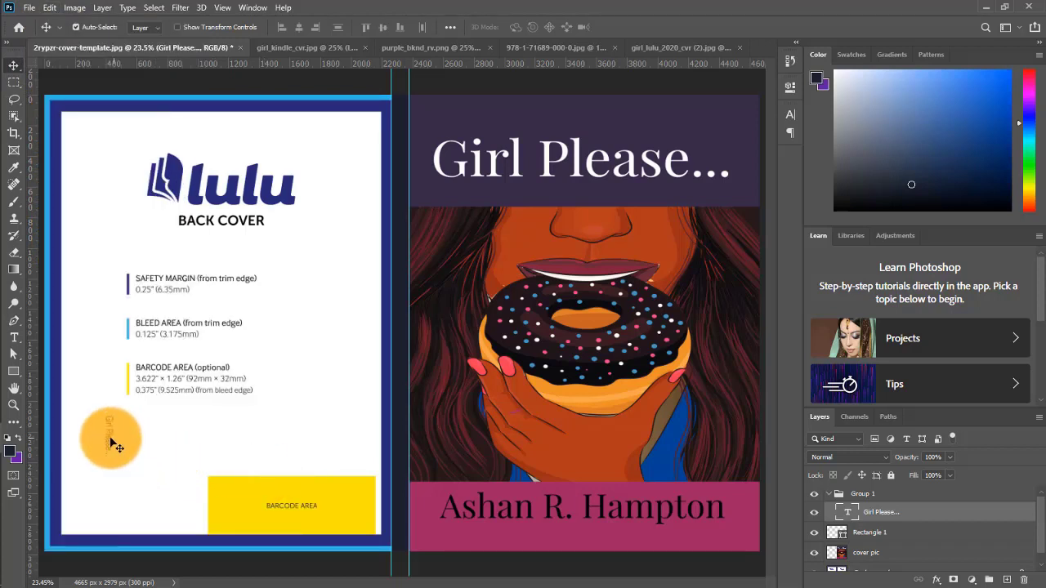
left_click_drag(110, 444, 336, 284)
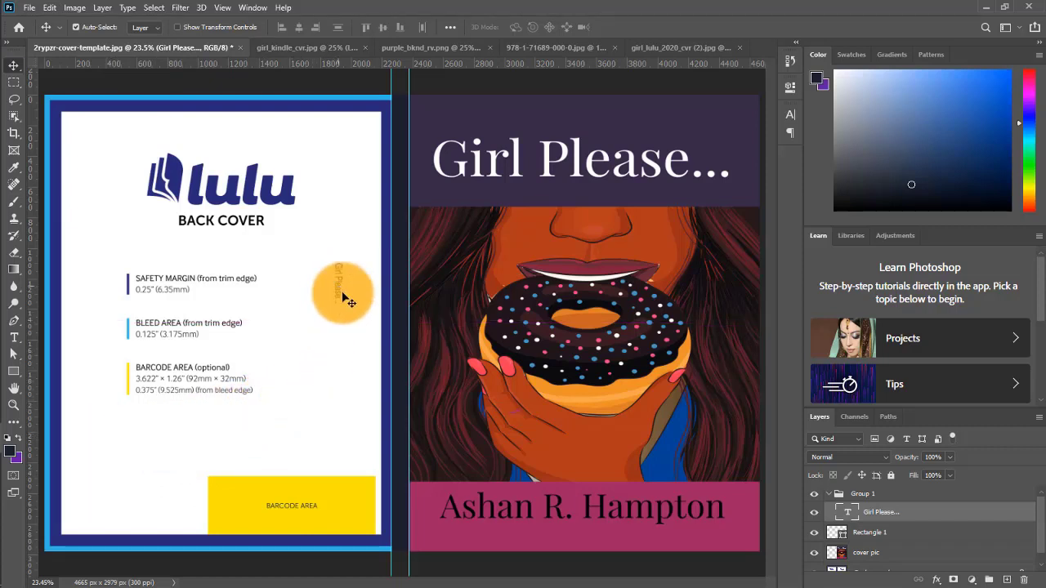
- Recolor the small rotated "Girl Please..." text to light gray aa9f9f
double_click(848, 514)
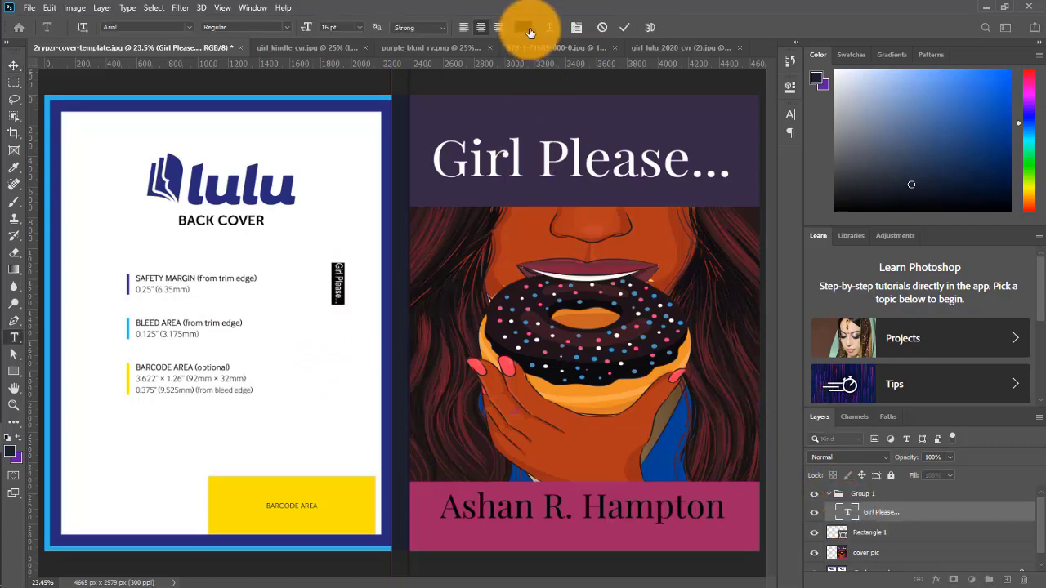
left_click(524, 27)
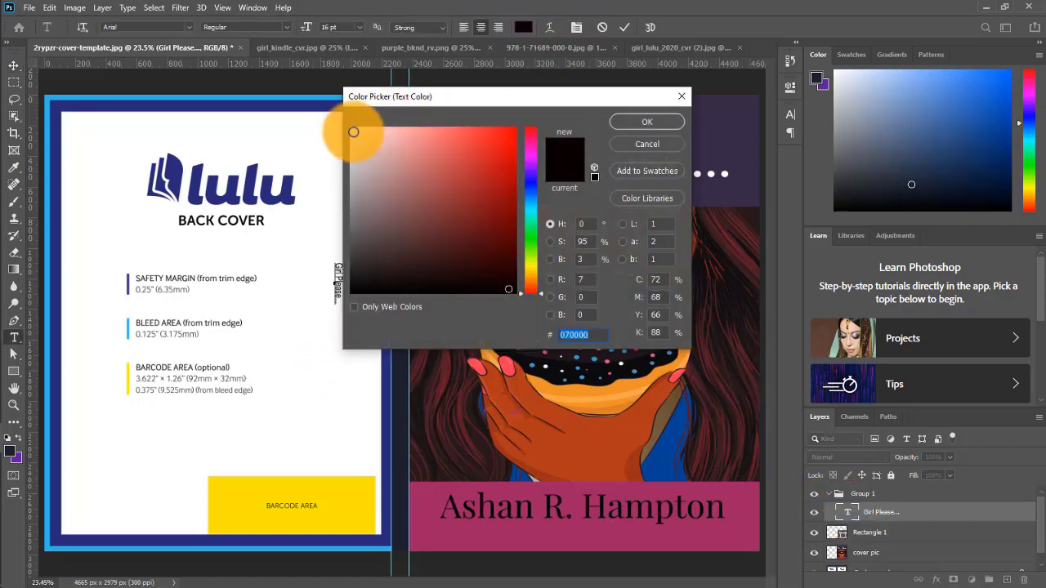
left_click(353, 131)
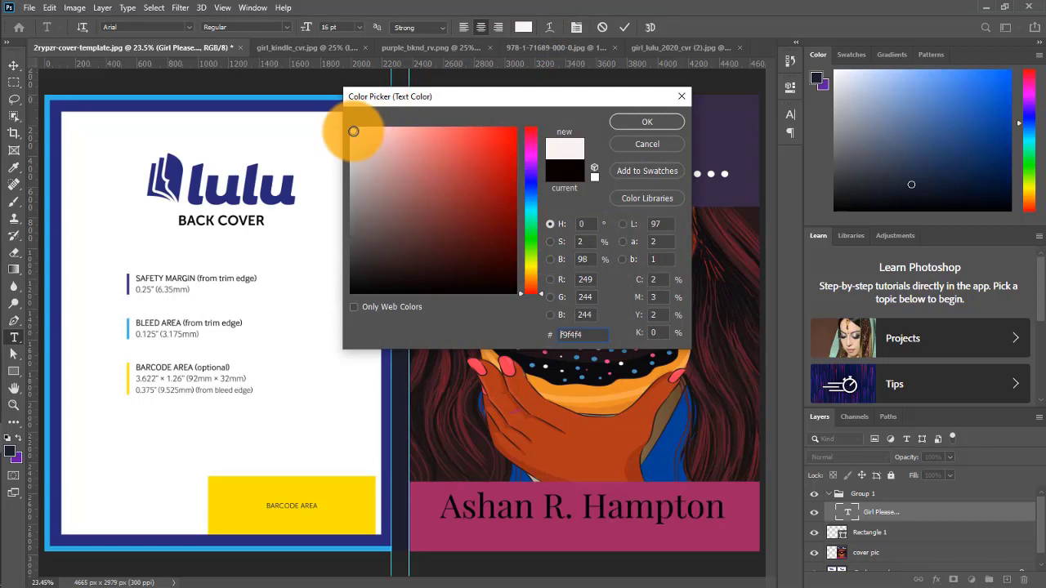
left_click(359, 182)
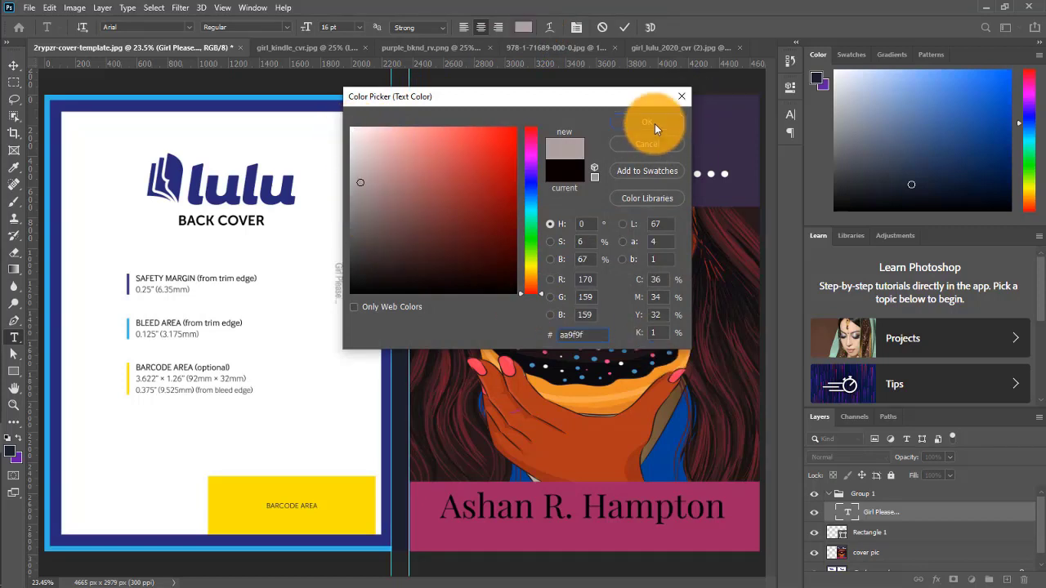
left_click(655, 123)
- Move the small rotated title onto the upper part of the spine, between the two guides
key("v")
left_click_drag(327, 315, 397, 196)
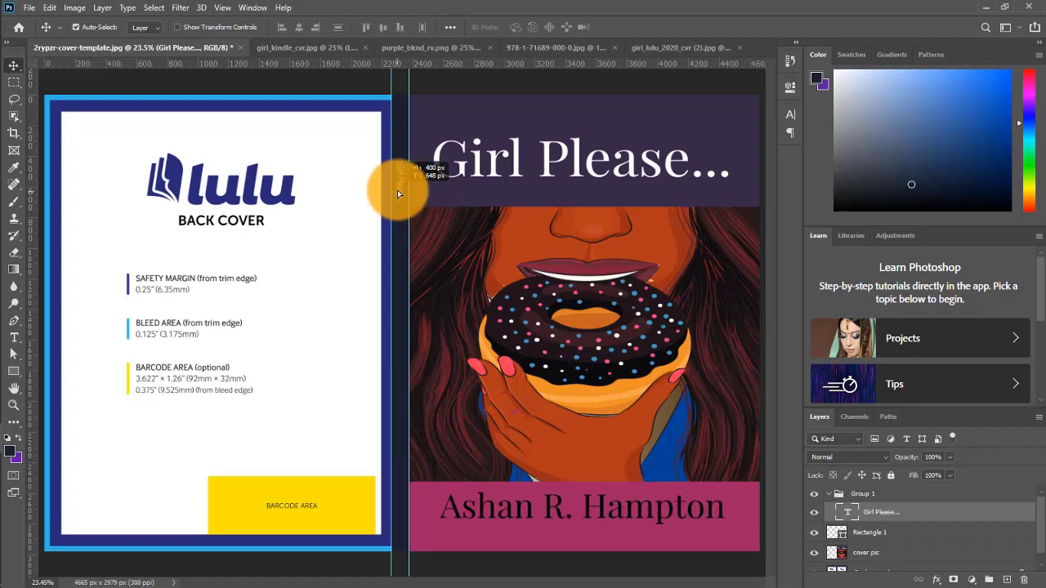
left_click_drag(398, 193, 400, 253)
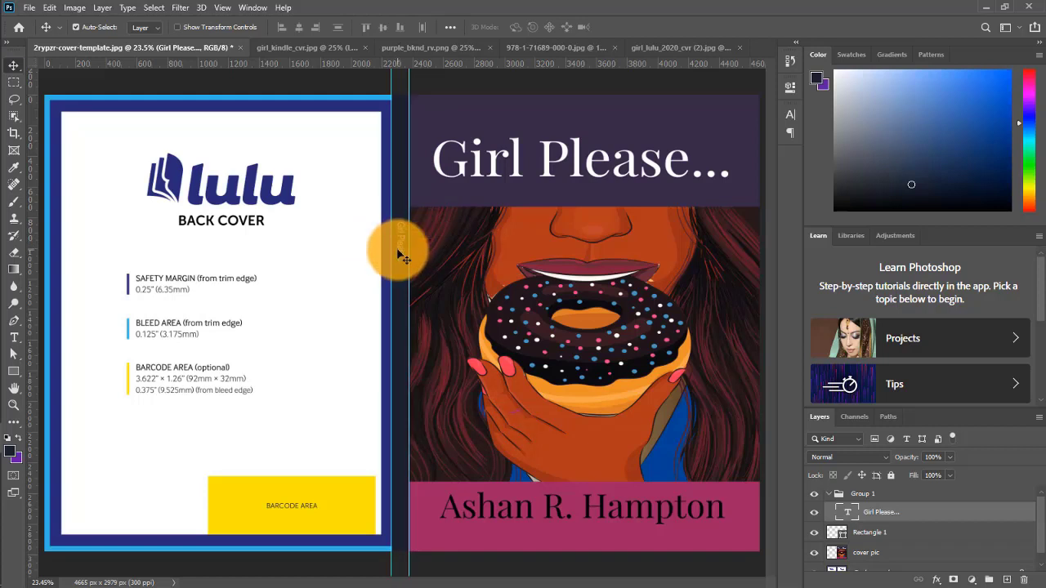
left_click_drag(14, 354, 68, 357)
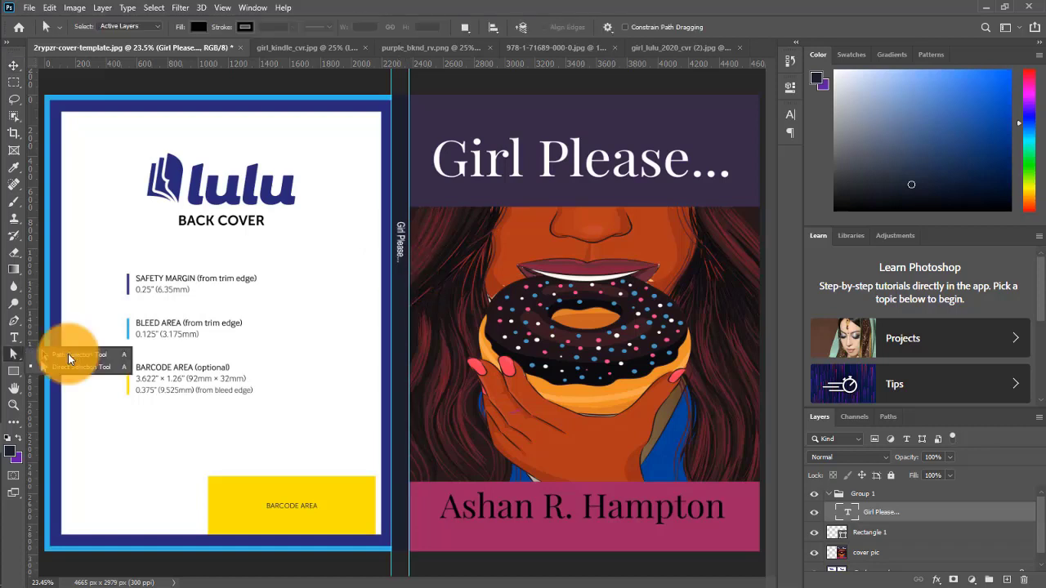
left_click(67, 369)
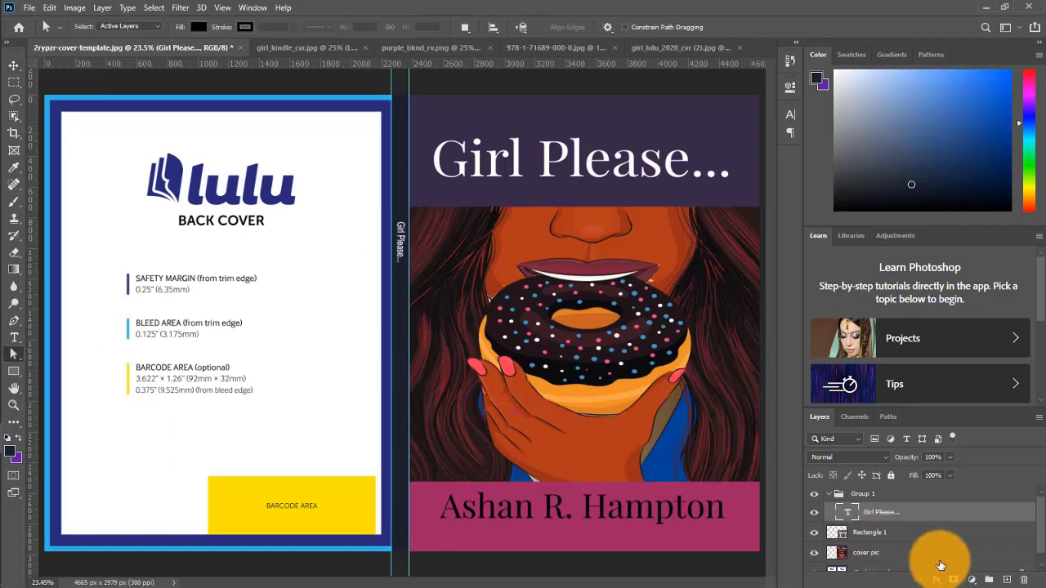
- Create a nested layer group and position the author's name text on the lower part of the spine
left_click(991, 582)
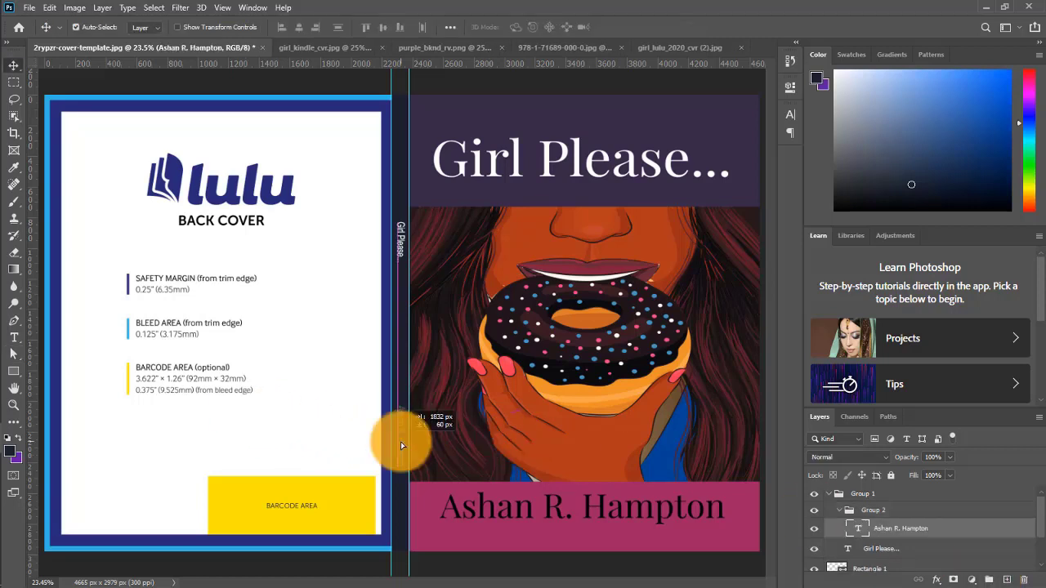
left_click_drag(400, 441, 400, 445)
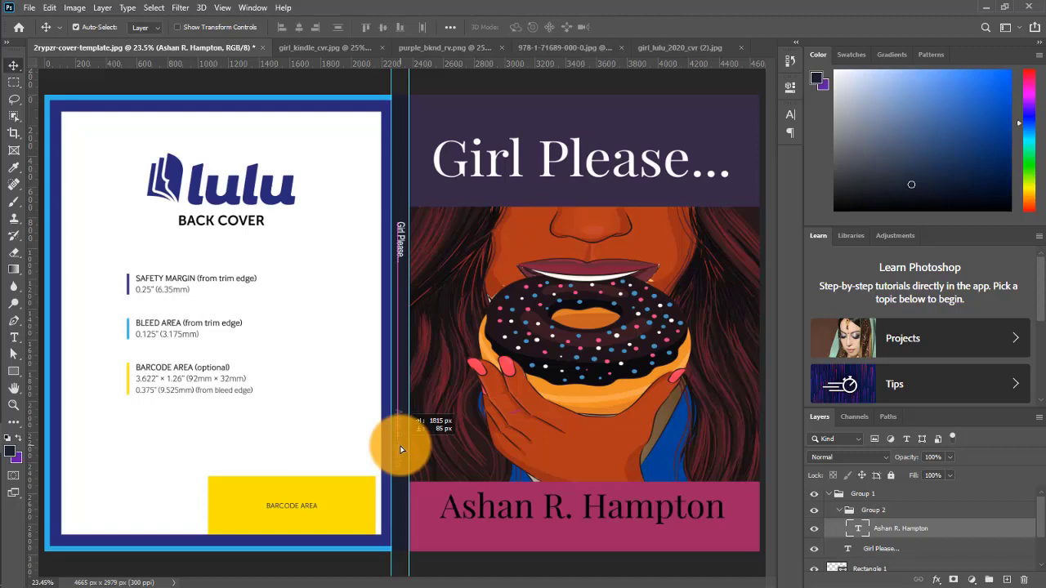
left_click_drag(401, 449, 401, 447)
- Set the spine author name's text color to white ffffff and finish editing the text
double_click(862, 532)
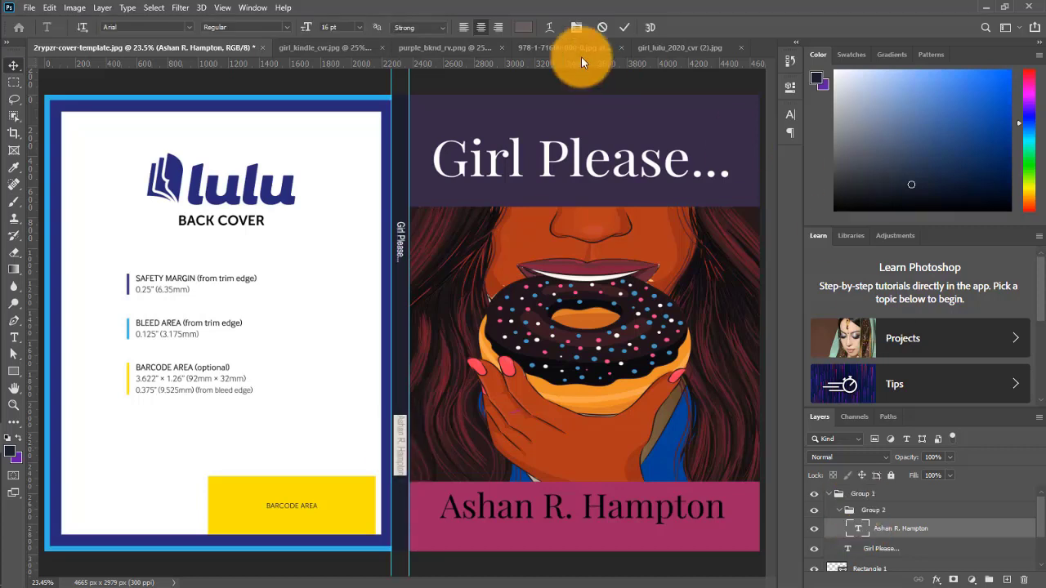
left_click(523, 27)
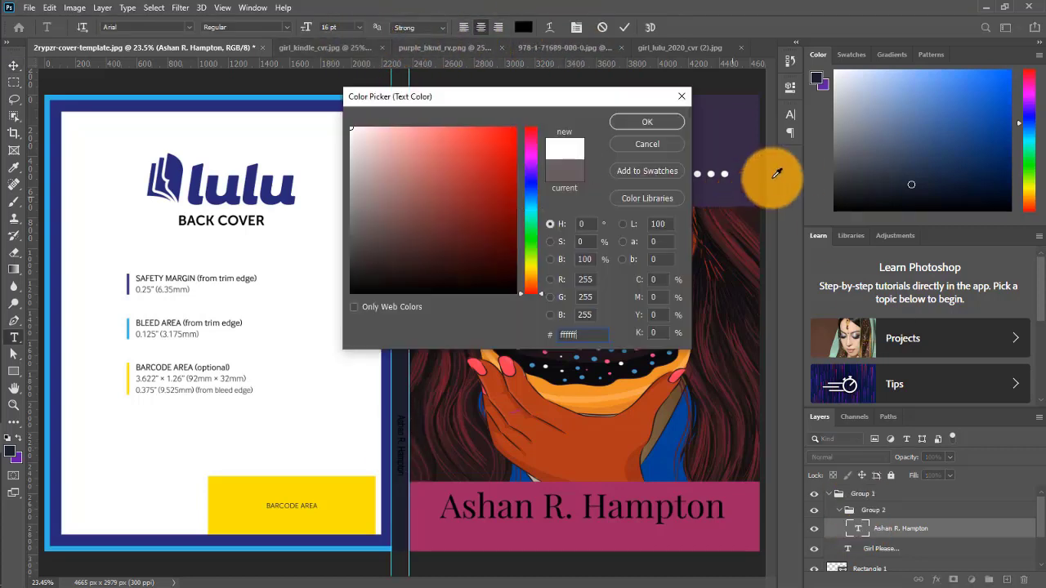
left_click(642, 121)
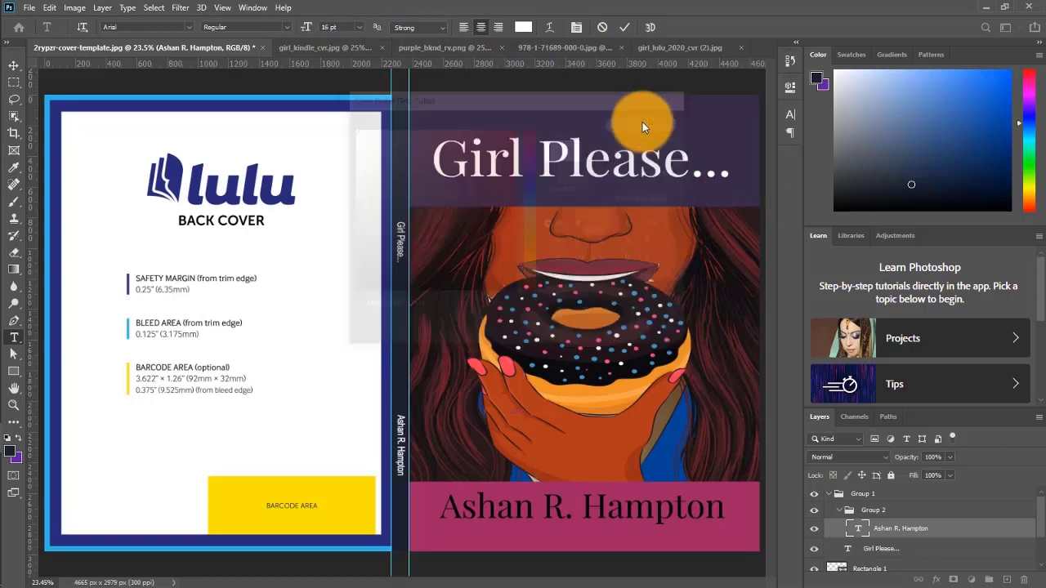
left_click(403, 457)
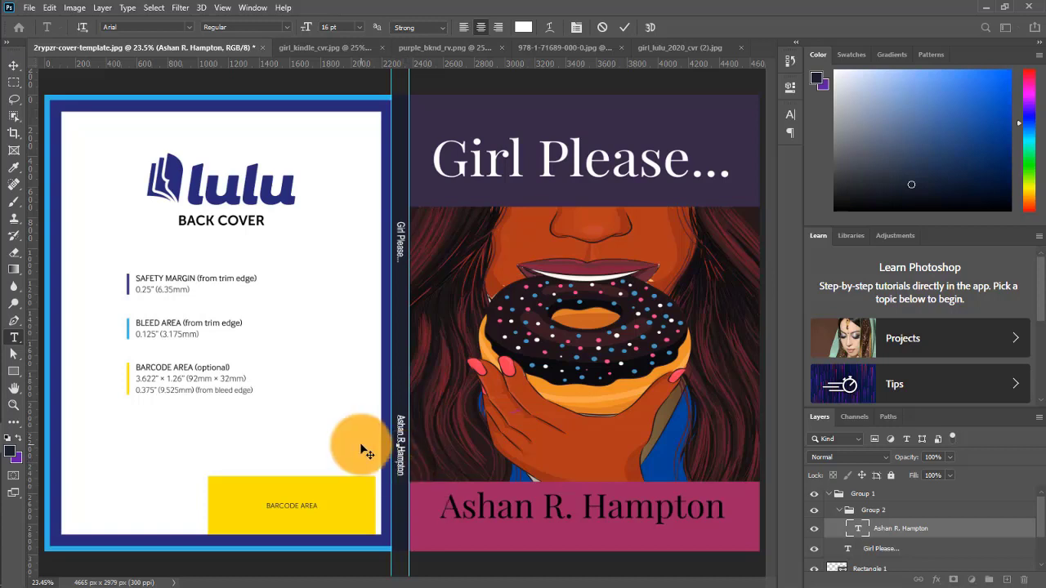
left_click(14, 67)
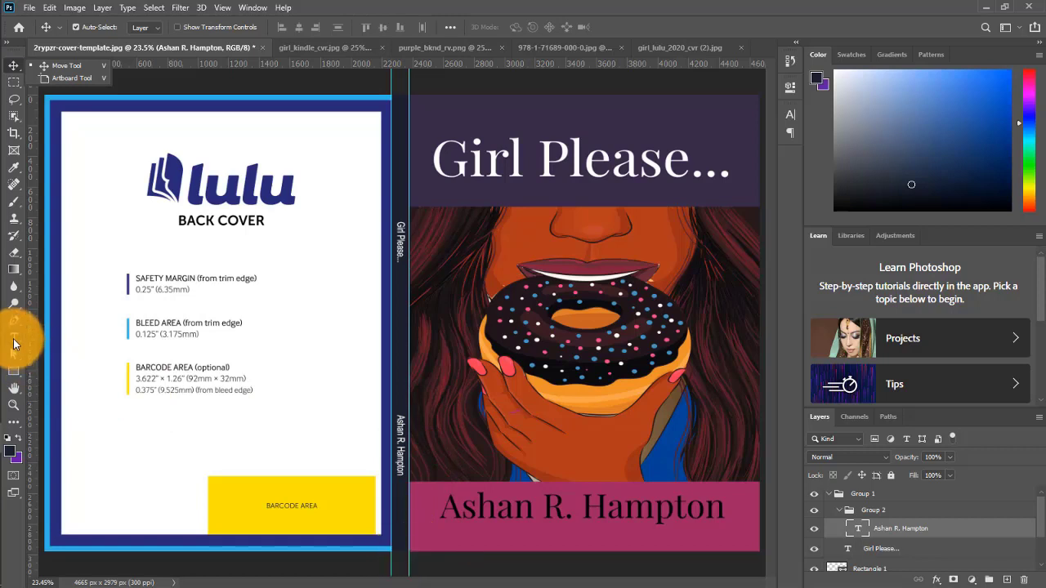
- Add the text "CP" below the author's name on the spine and move the spine title higher
left_click_drag(13, 344, 65, 339)
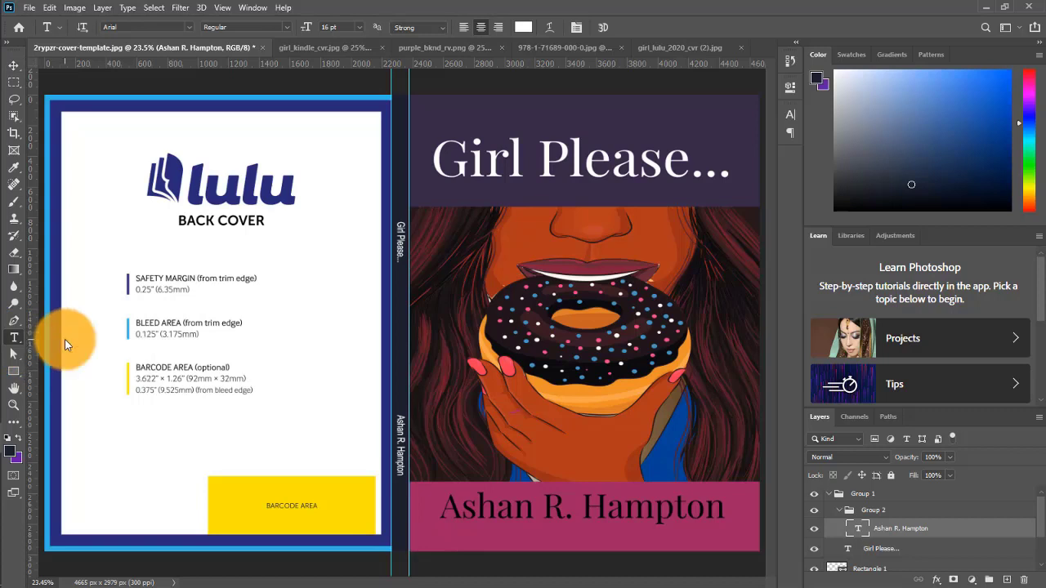
left_click(398, 535)
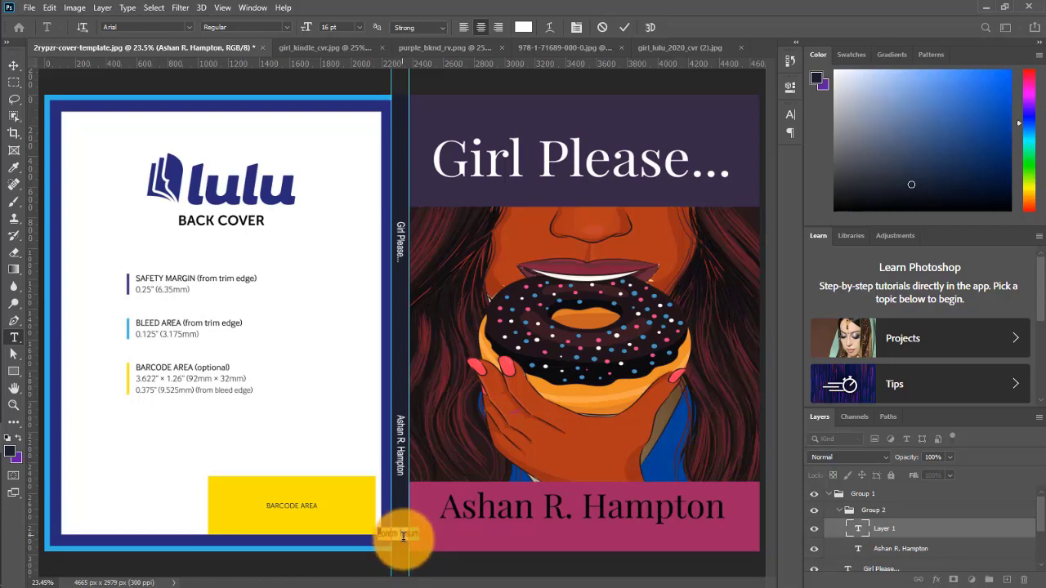
left_click(859, 537)
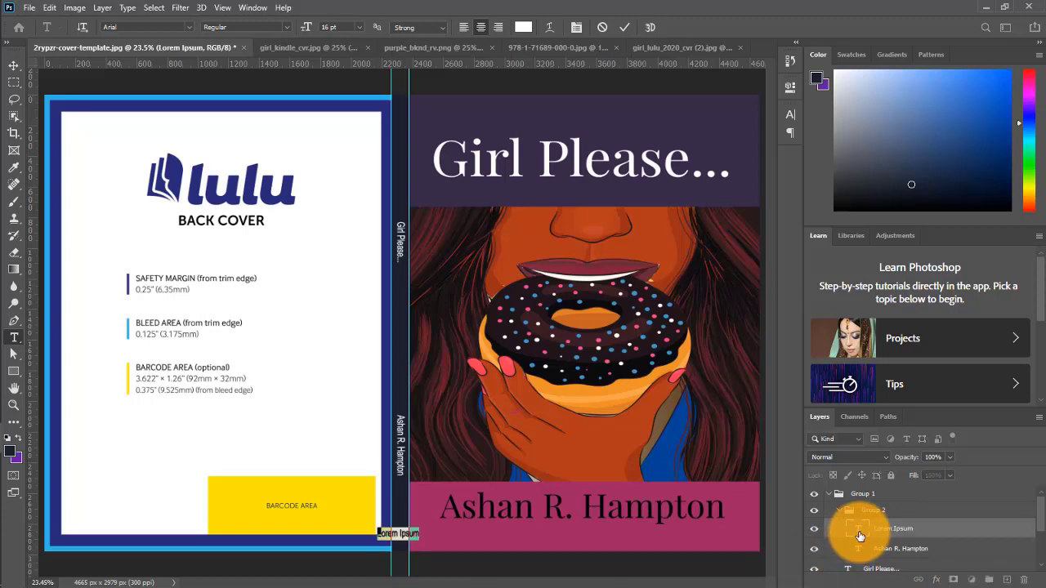
key("v")
left_click(408, 533)
mouse_move(408, 533)
left_mouse_down()
mouse_move(401, 515)
mouse_move(411, 526)
mouse_move(414, 513)
left_mouse_up()
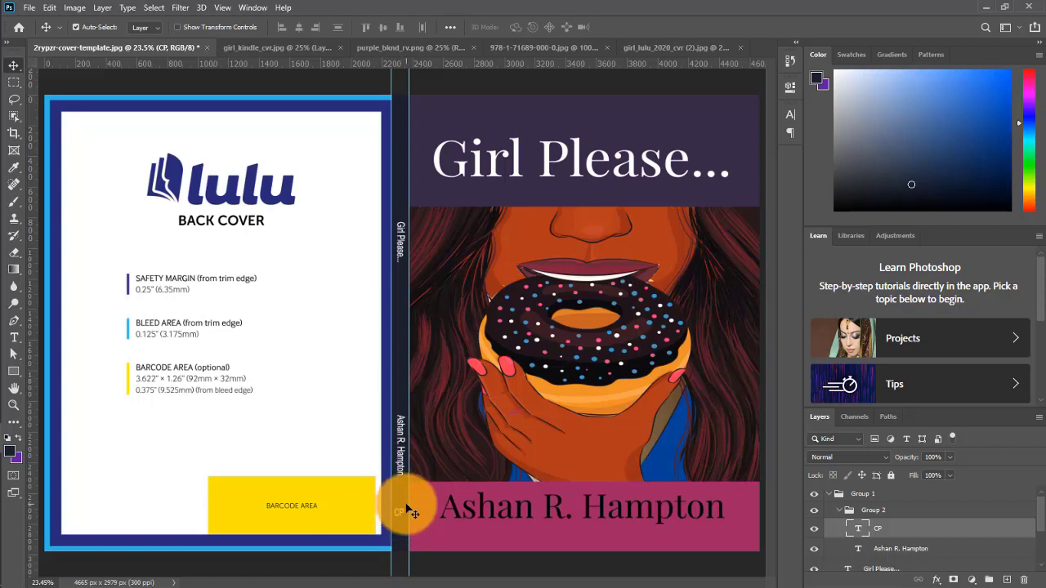
left_click_drag(402, 255, 401, 175)
key("a")
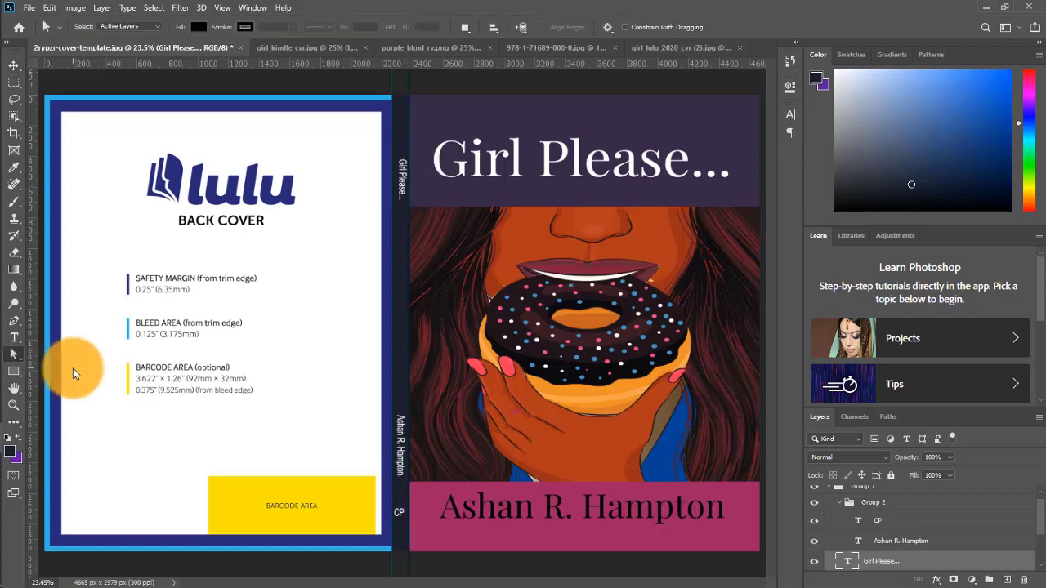
- Open the small_apple image from the SIMPLE COVER folder in Adobe Photoshop 2020 and bring the apple into the cover document
mouse_move(2, 76)
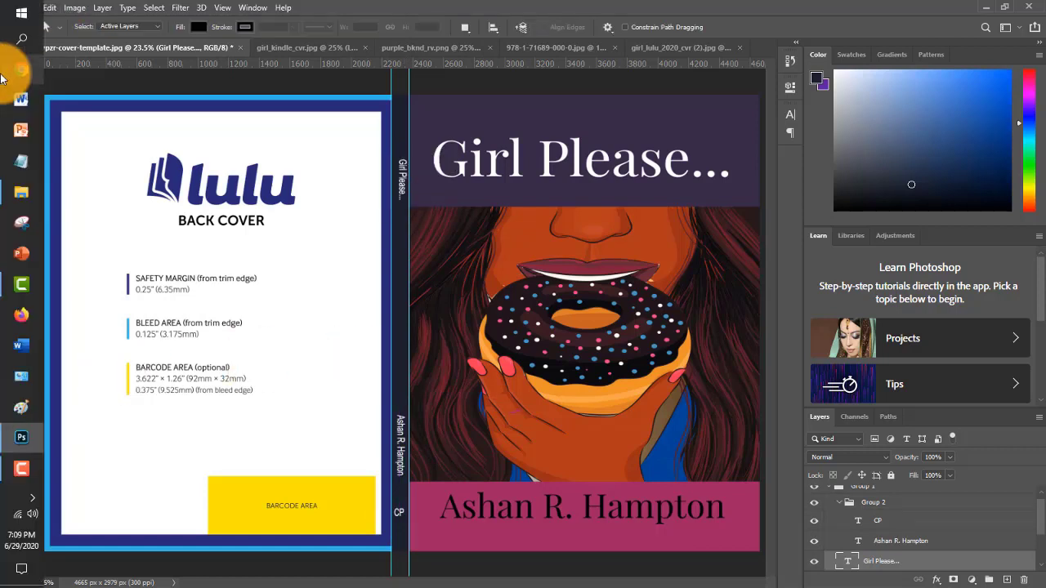
left_click(27, 191)
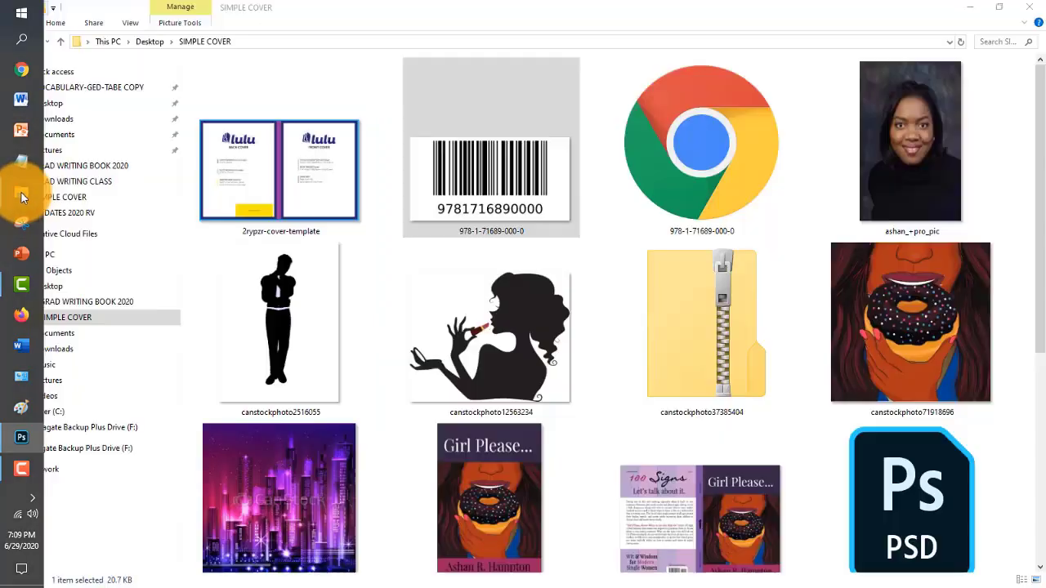
left_click_drag(1042, 221, 1032, 455)
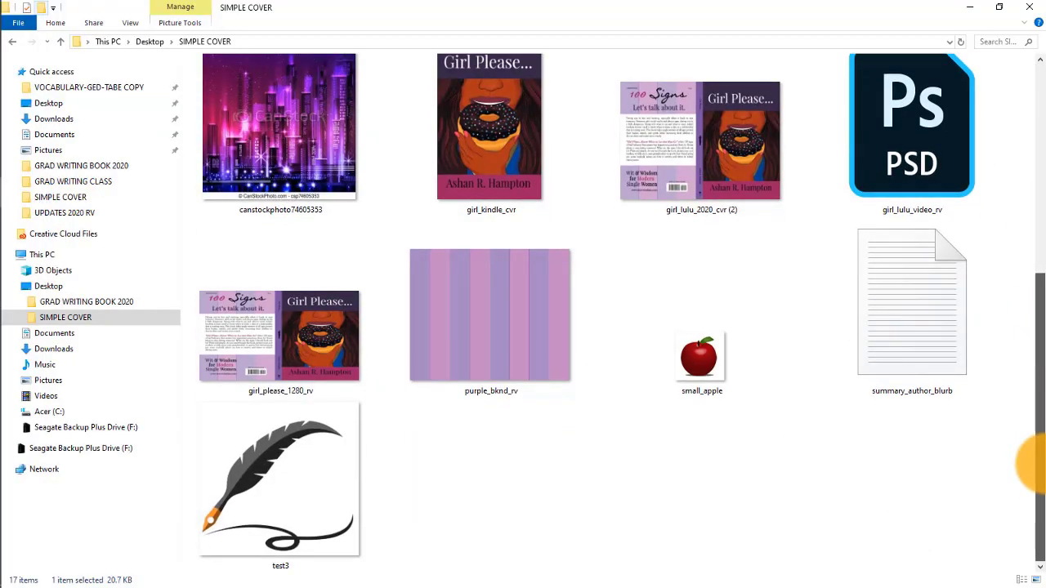
left_click(699, 358)
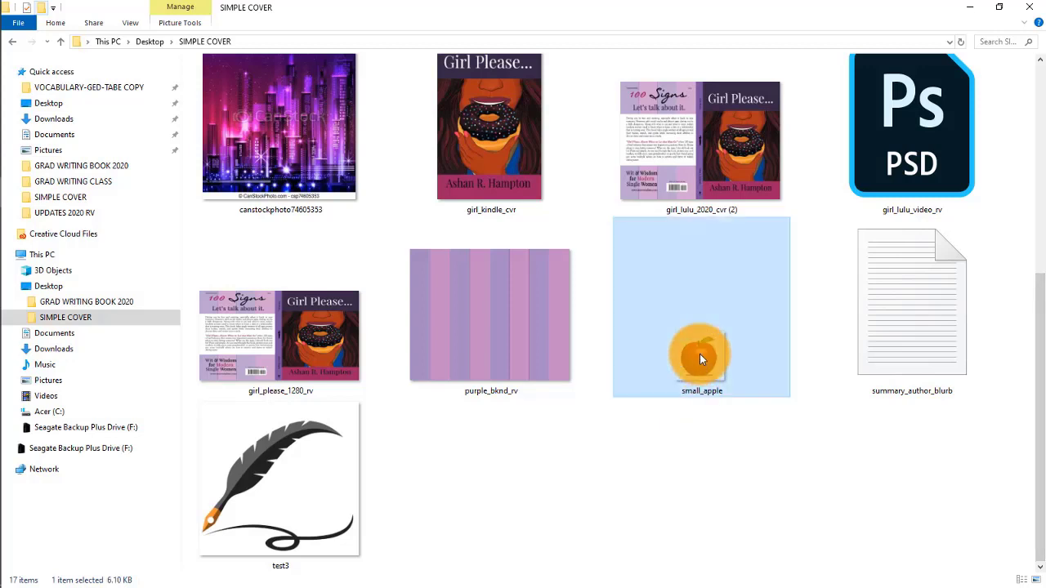
right_click(700, 358)
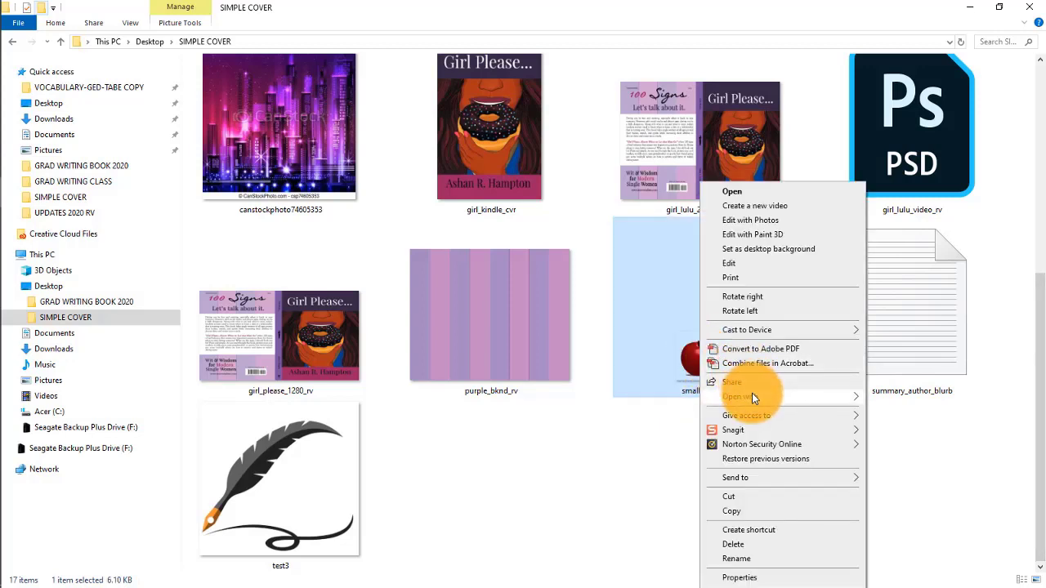
mouse_move(752, 395)
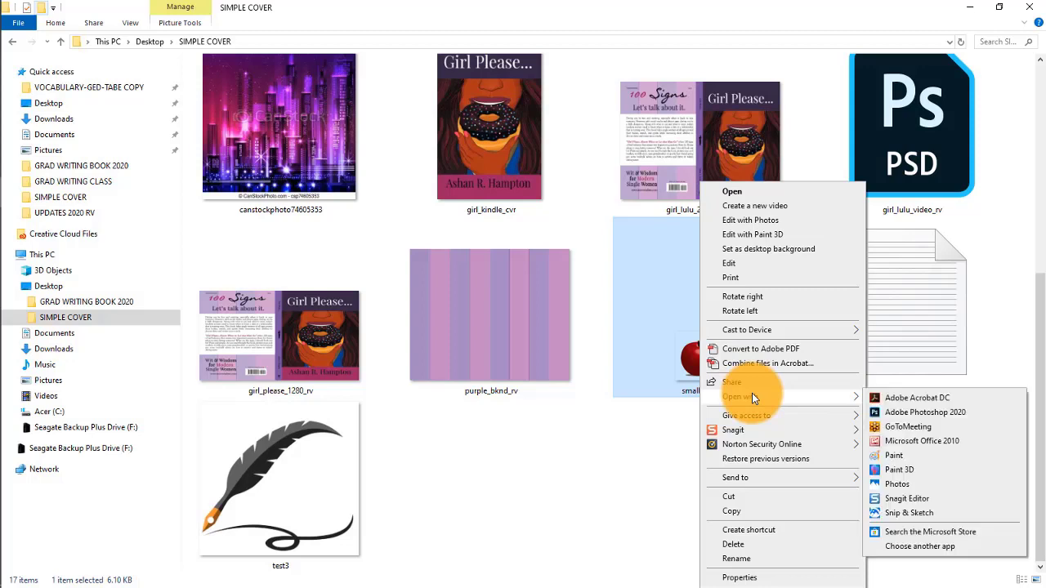
left_click(911, 411)
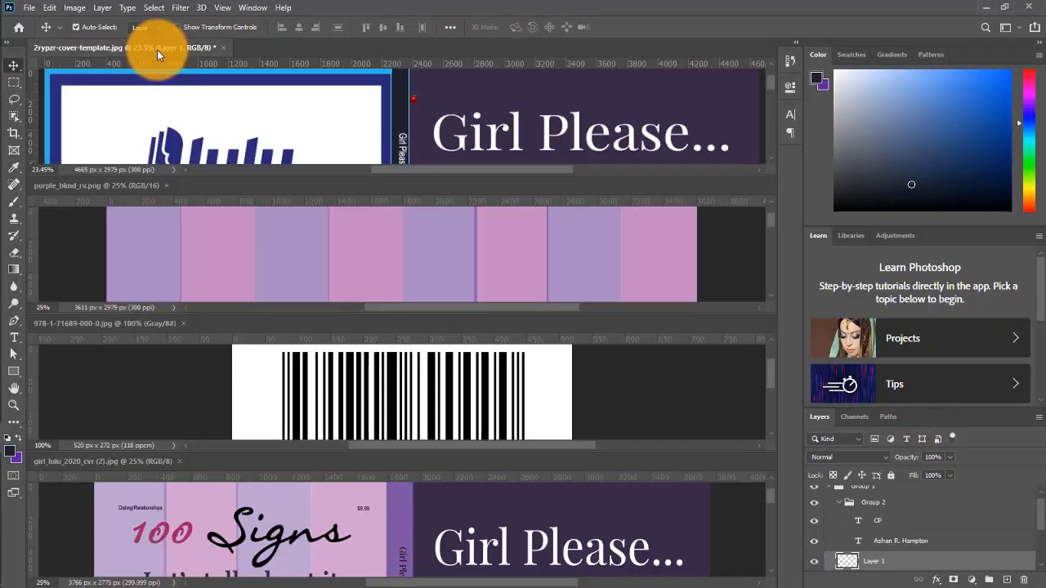
- Consolidate the document windows into tabs, name the apple's layer "apple", and place it on the spine just below the "CP" text
right_click(159, 50)
left_click(183, 59)
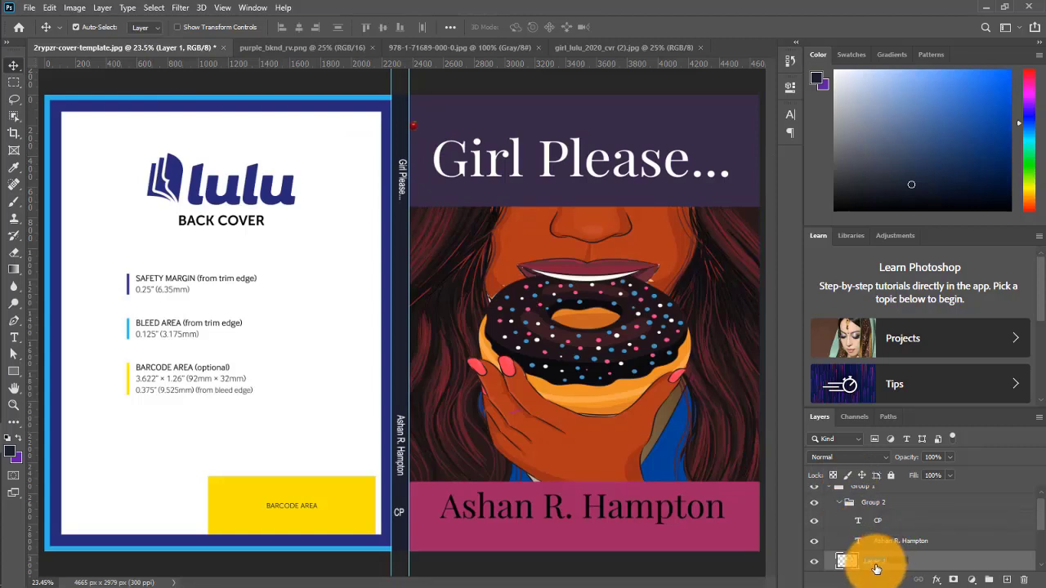
left_click_drag(877, 569, 408, 262)
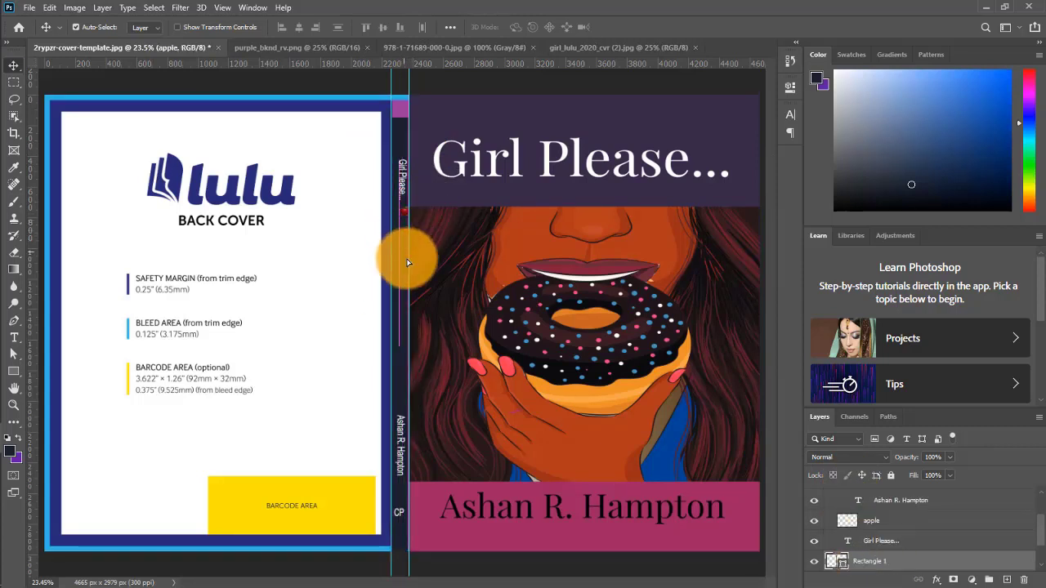
left_click(891, 523)
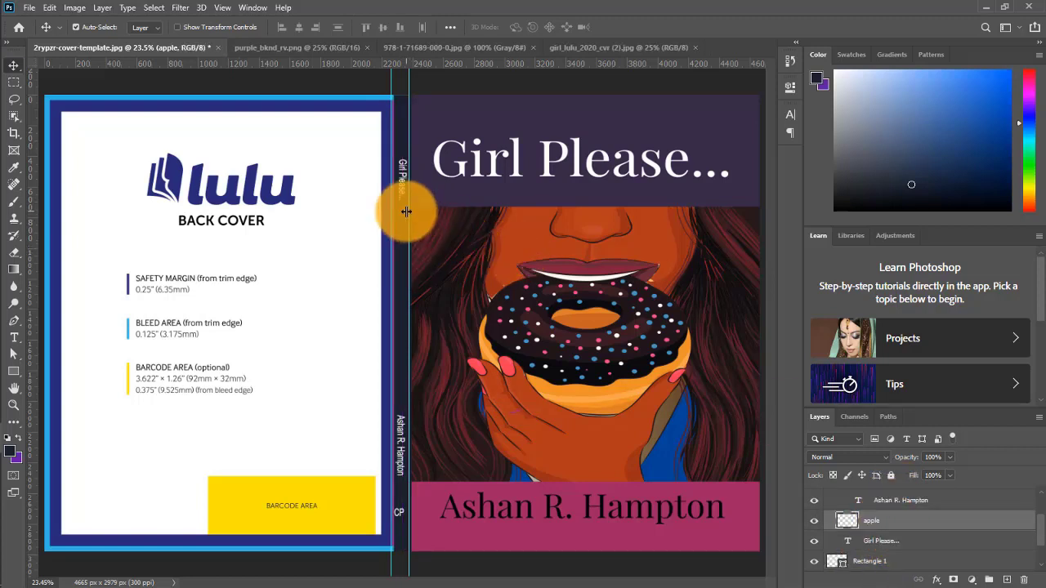
left_click_drag(407, 213, 403, 532)
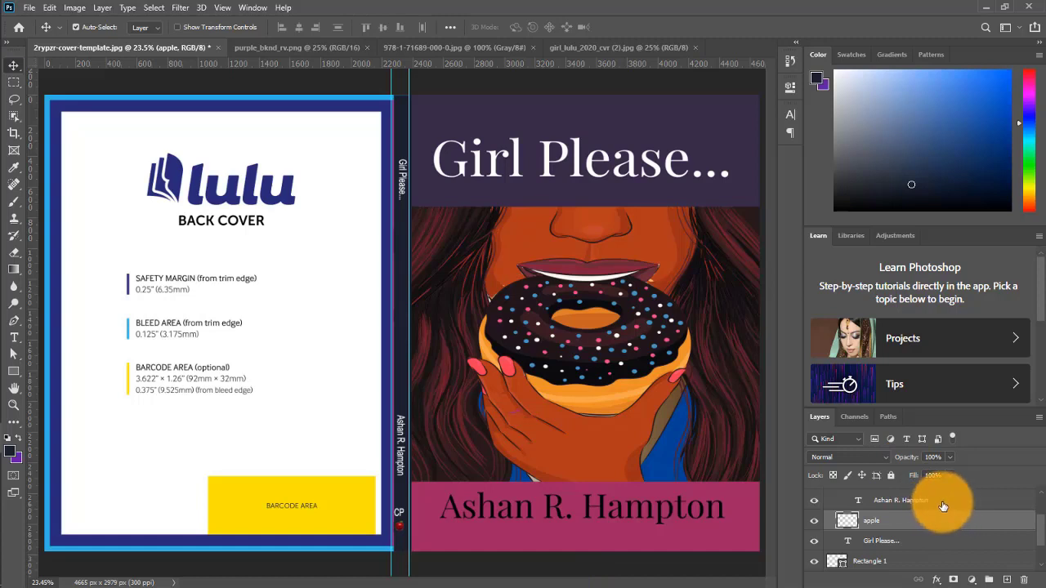
- Lock the apple, spine title, spine author name and CP layers
left_click(892, 475)
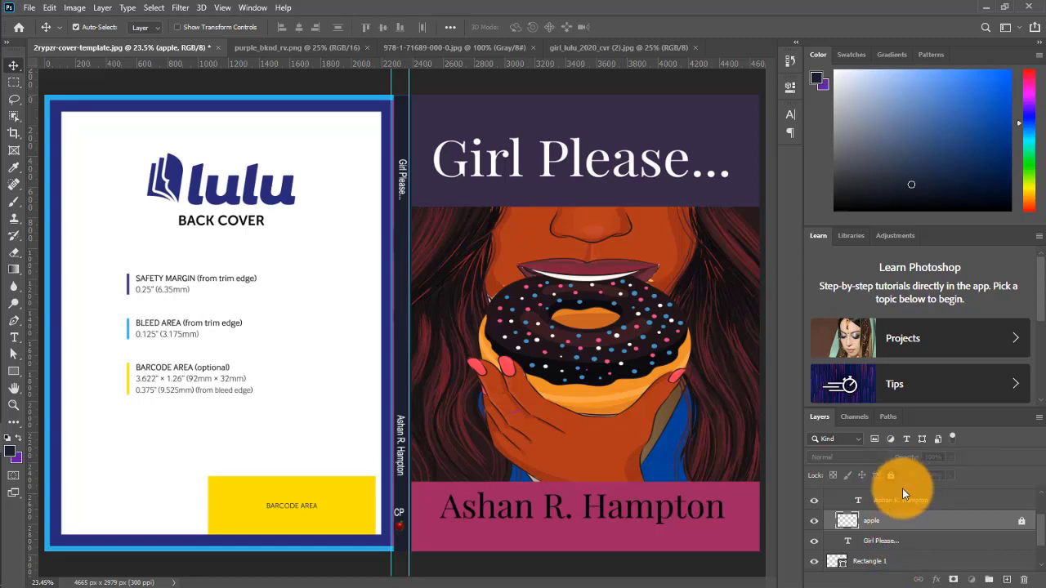
key("alt+bracketleft")
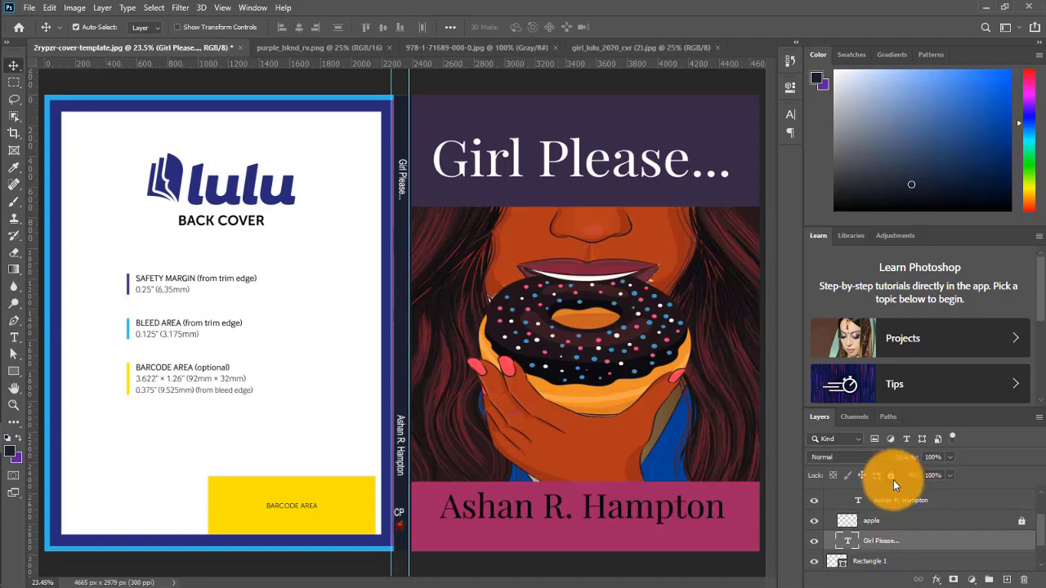
left_click(893, 480)
scroll(1031, 510, "up", 2)
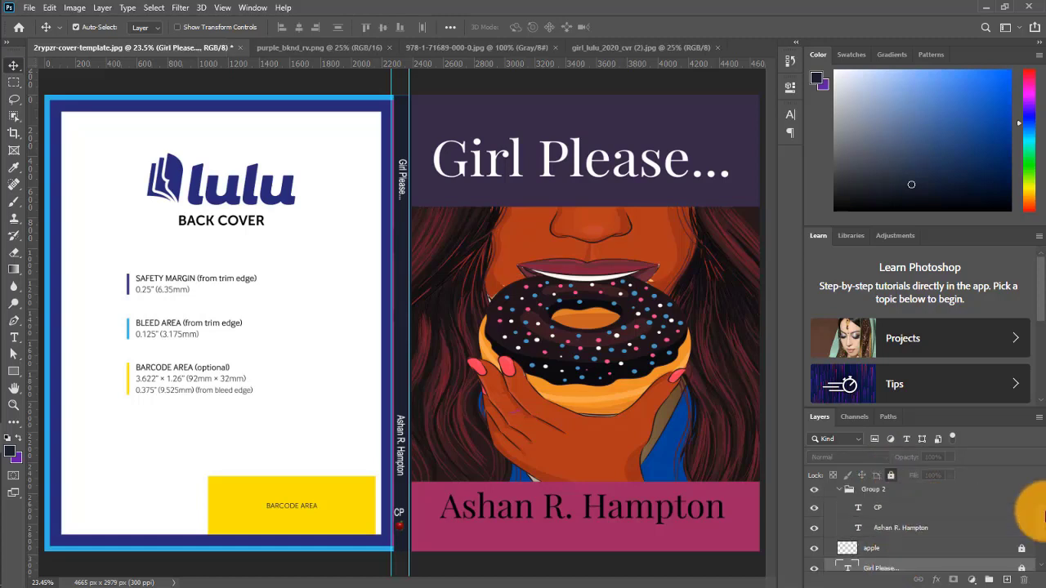
left_click(915, 518)
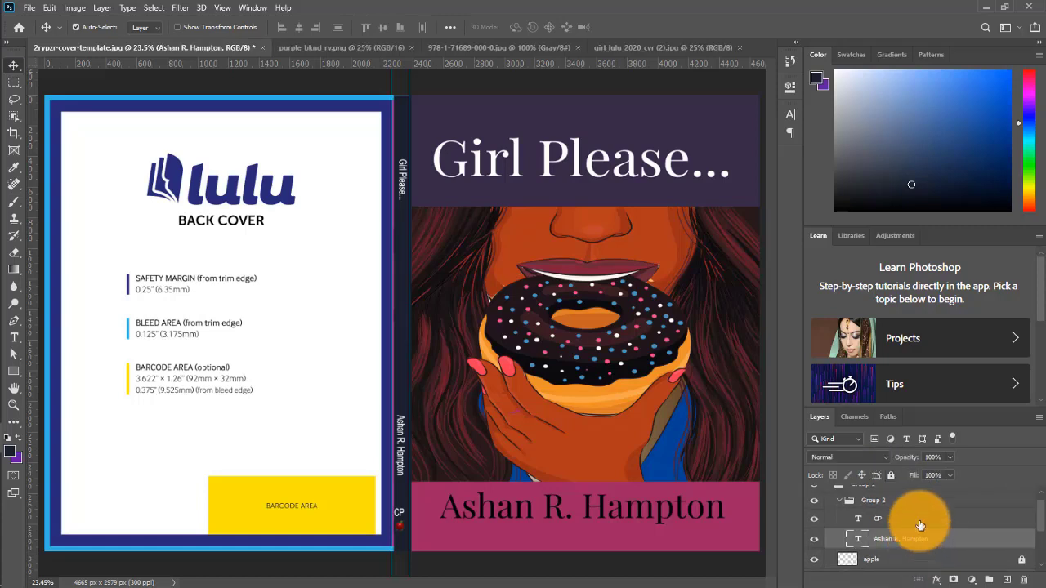
left_click(894, 479)
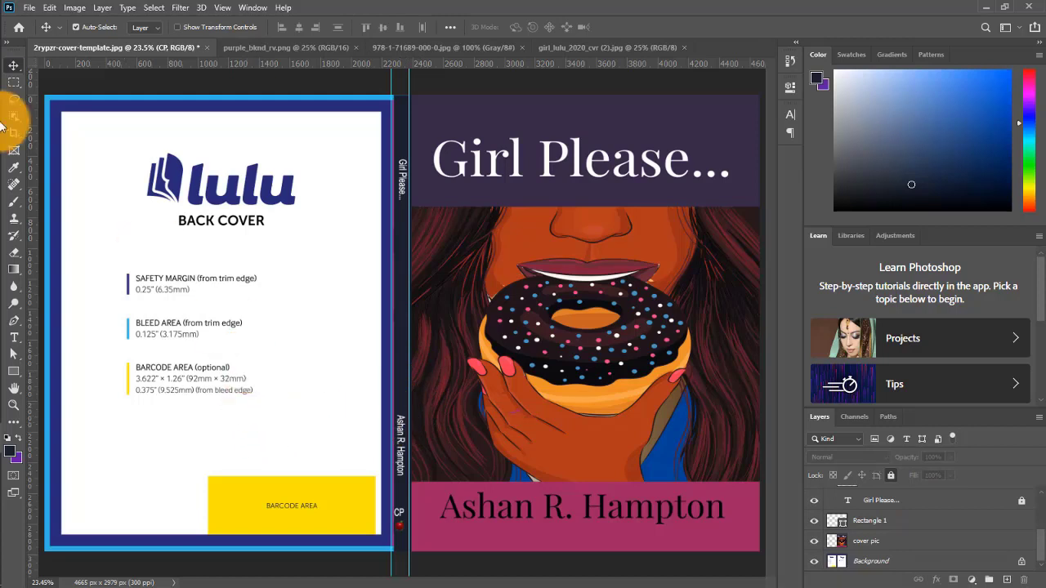
- Duplicate the striped background layer in purple_bknd_rv.png, tile the document windows, and copy the duplicate into the cover template's back cover area
key("ctrl+Tab")
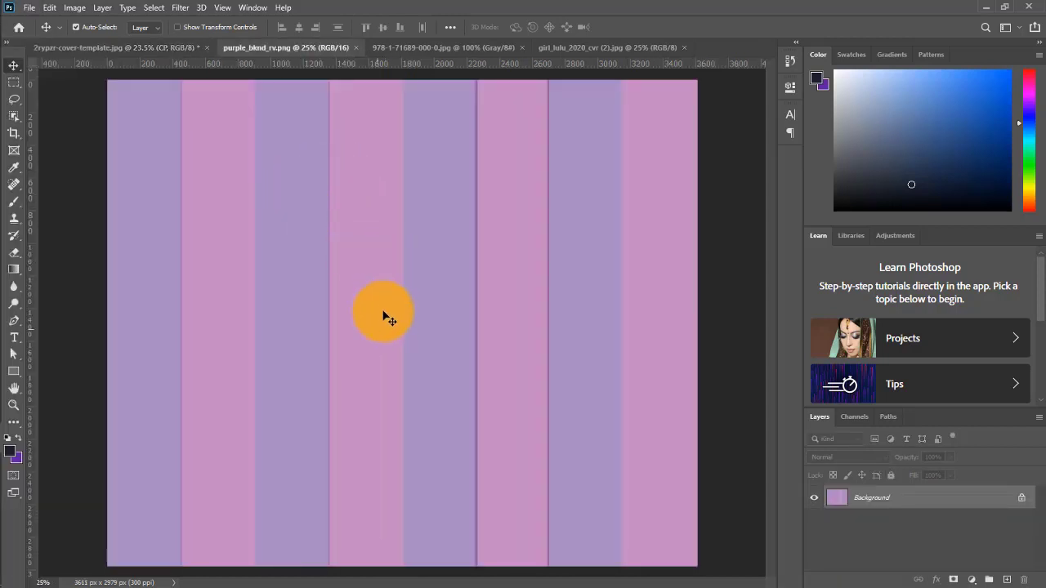
key("ctrl+j")
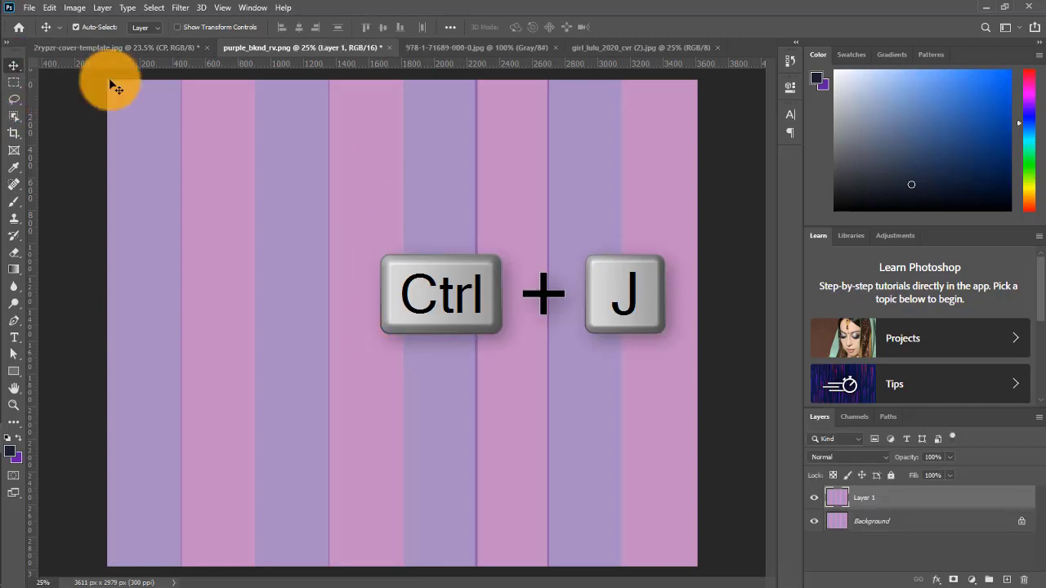
left_click(252, 7)
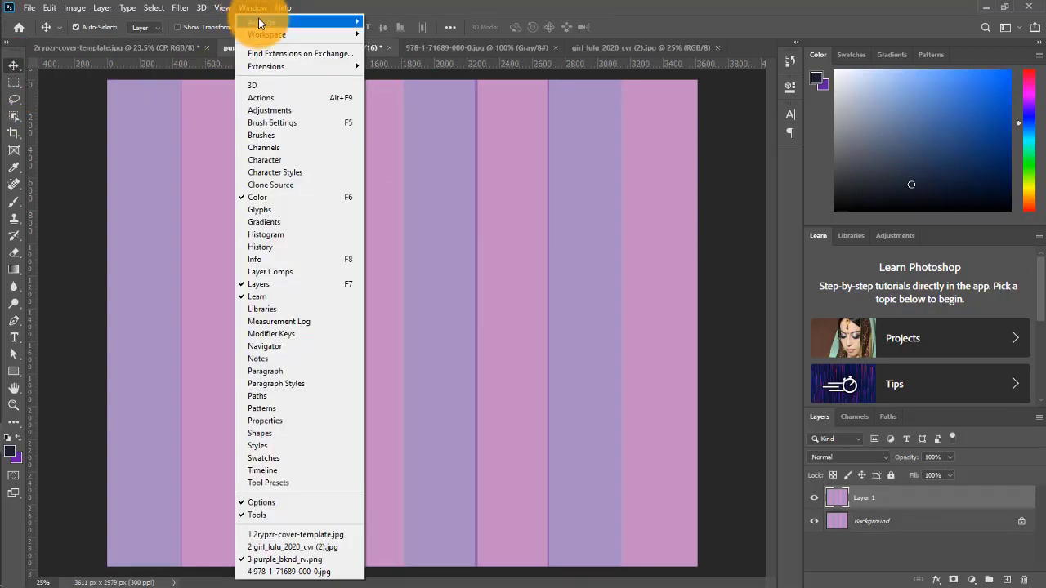
mouse_move(359, 22)
left_click(425, 33)
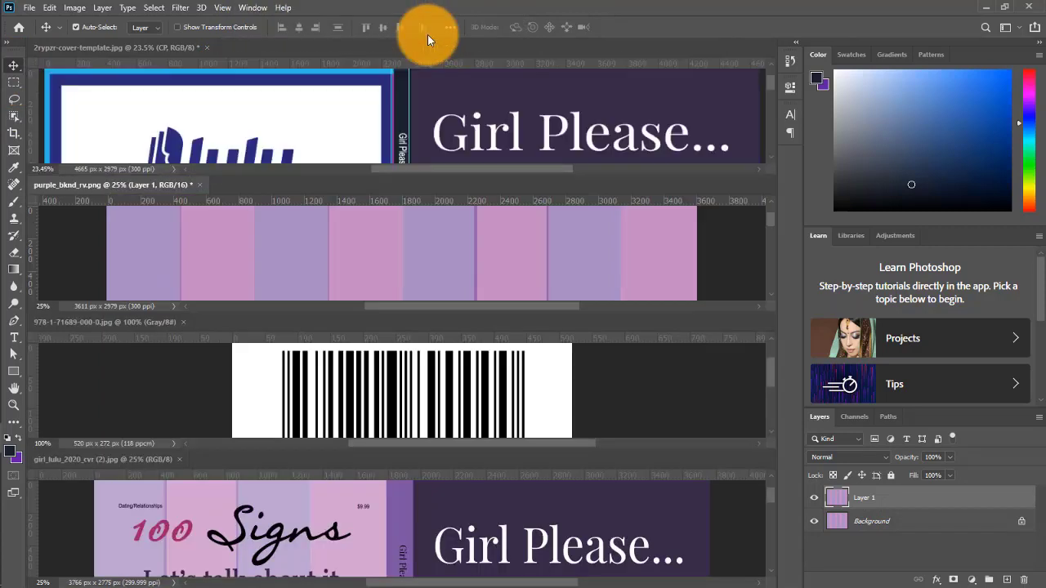
left_click_drag(420, 210, 246, 123)
- Close purple_bknd_rv.png without saving its changes and consolidate the remaining document windows into tabs
left_click(199, 185)
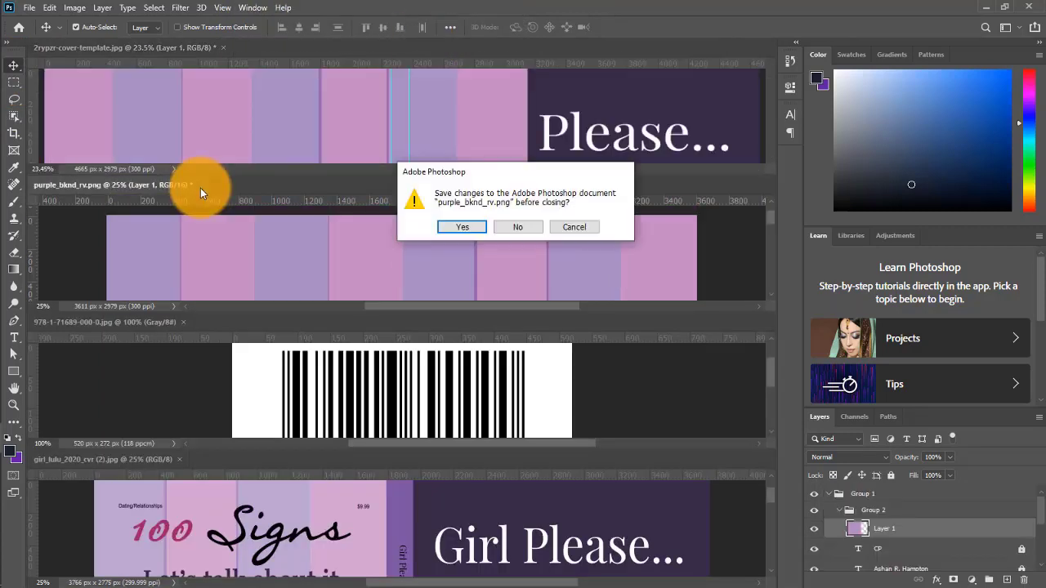
left_click(531, 228)
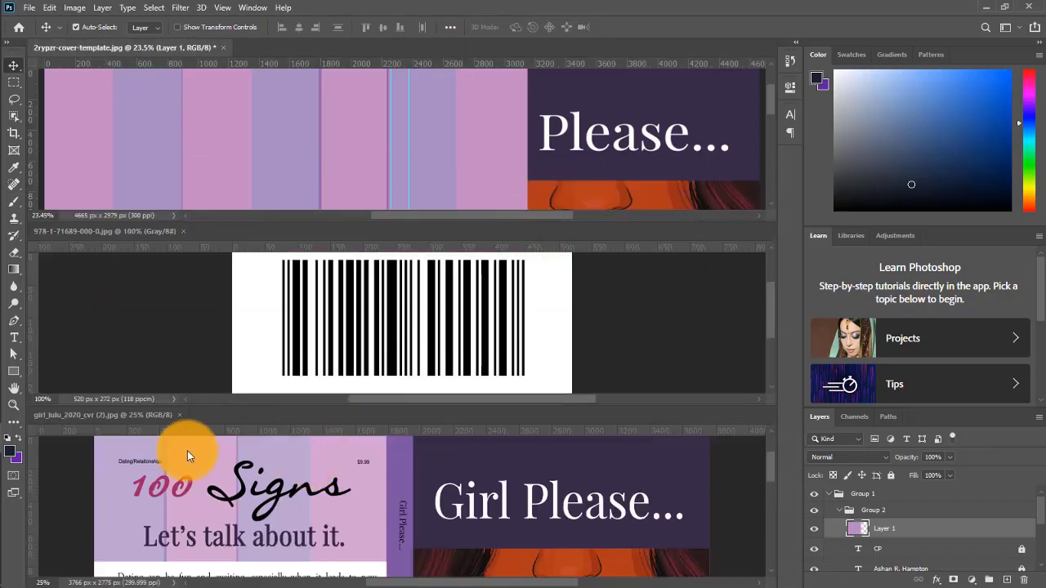
right_click(138, 417)
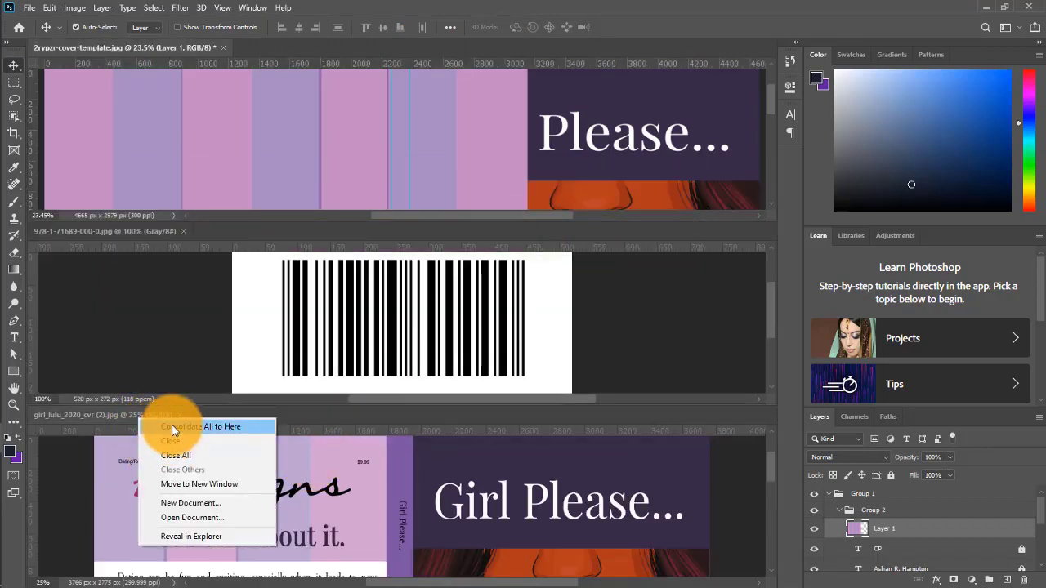
left_click(172, 428)
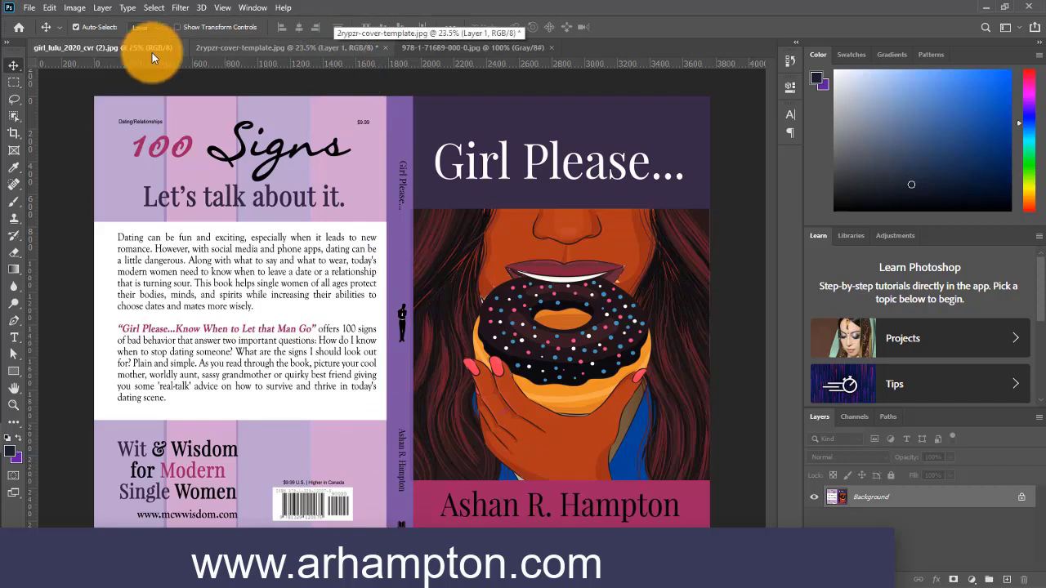
- Free-transform the striped layer in the cover template so it fills the back cover from the outer edge to the spine guide
left_click(286, 47)
key("ctrl+t")
left_click_drag(498, 319, 391, 327)
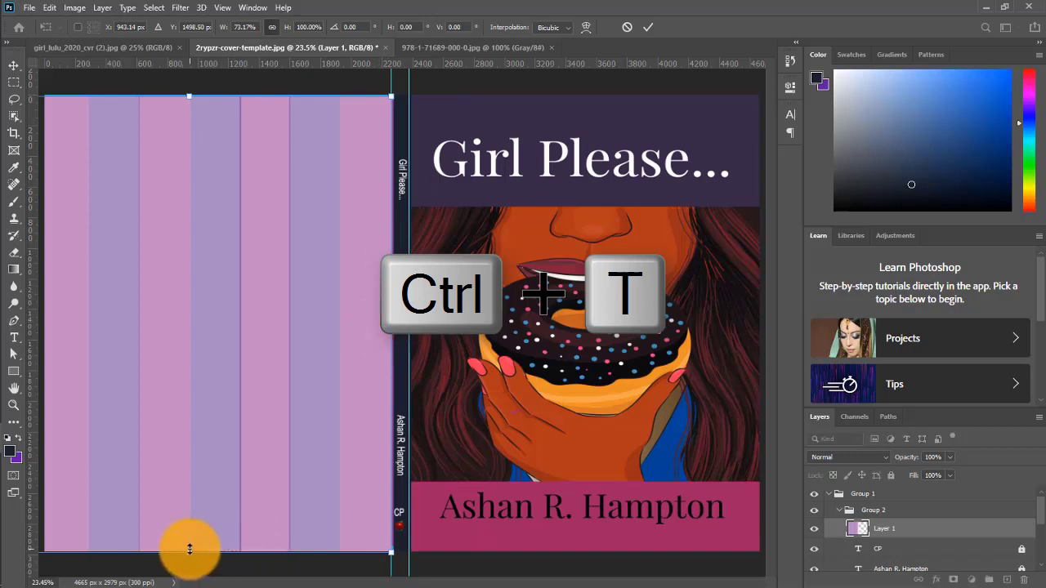
left_click_drag(188, 552, 191, 536)
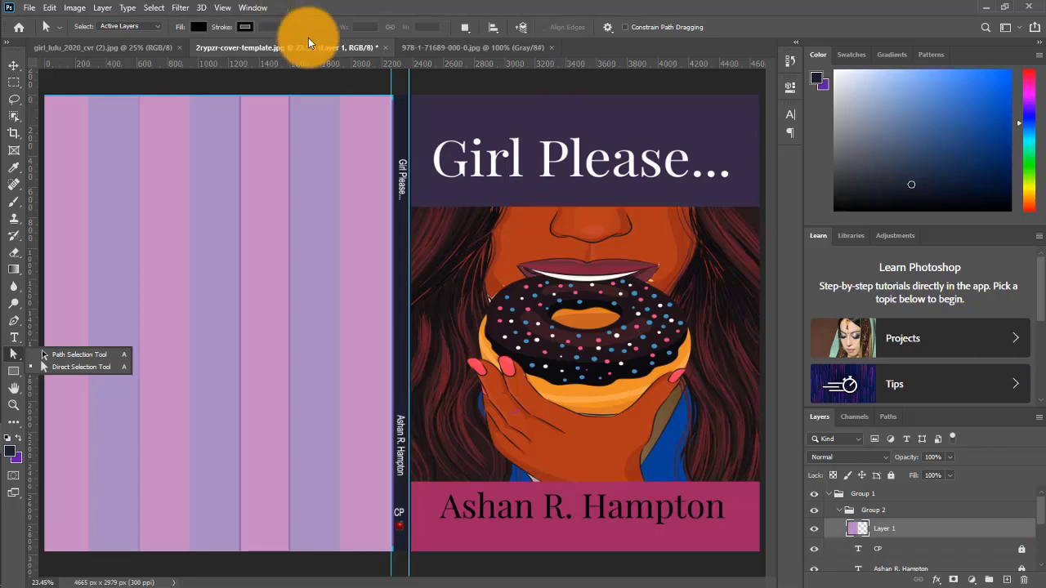
- Bring the ISBN barcode into the cover and place it within the template's barcode area, temporarily hiding the stripes layer for alignment
left_click(488, 50)
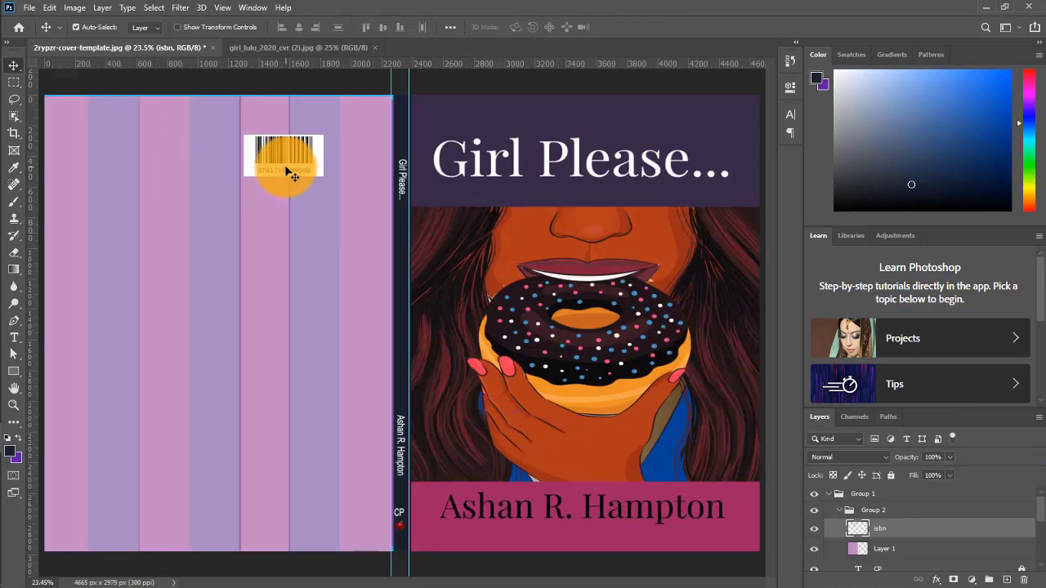
left_click_drag(280, 175, 326, 514)
left_click(814, 548)
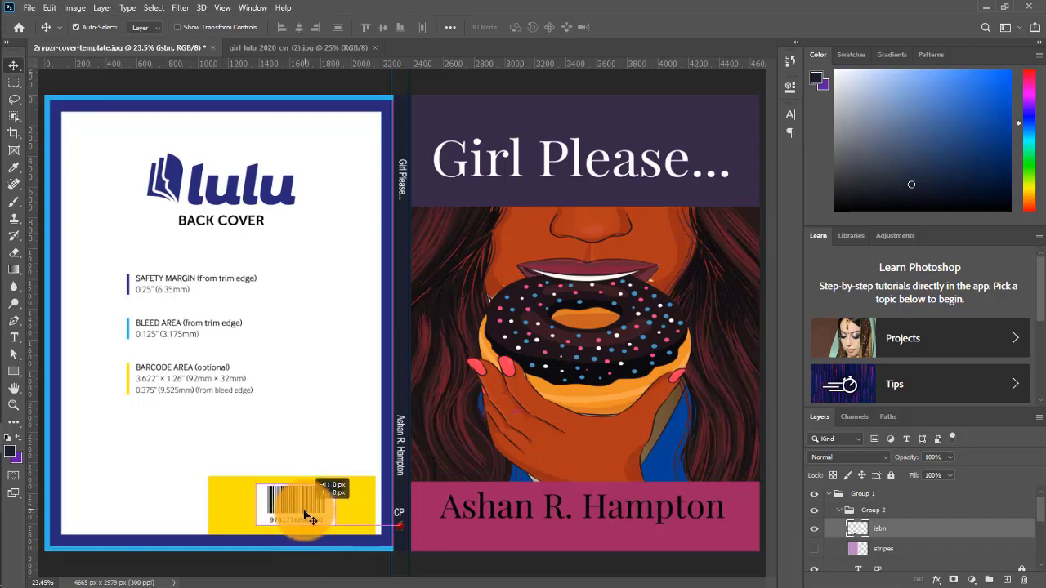
left_click(815, 550)
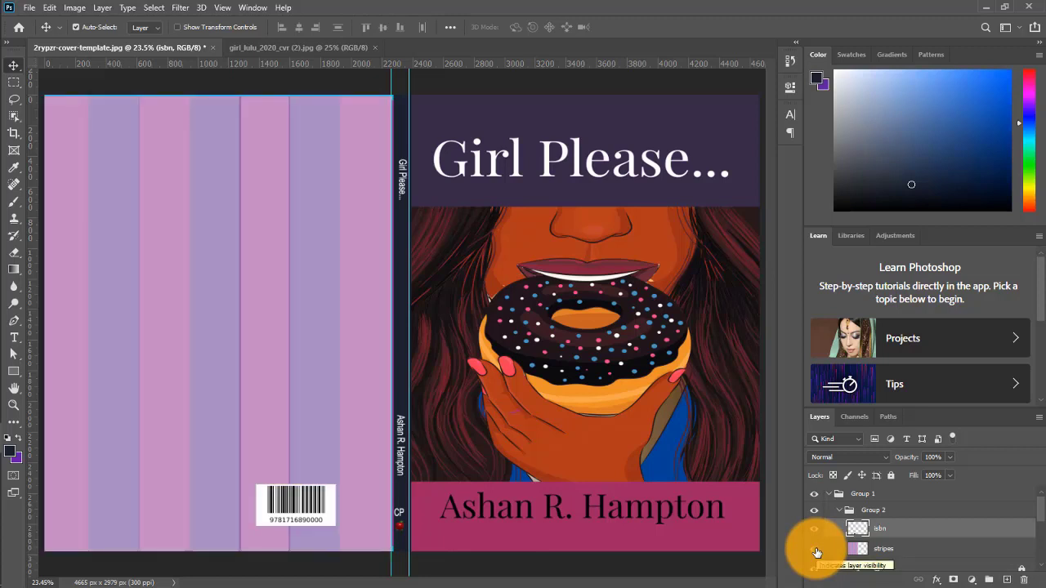
- Add the 8 pt Arial text "U.S. $9.95 | Higher in Canada" above the barcode on the back cover
left_click(19, 340)
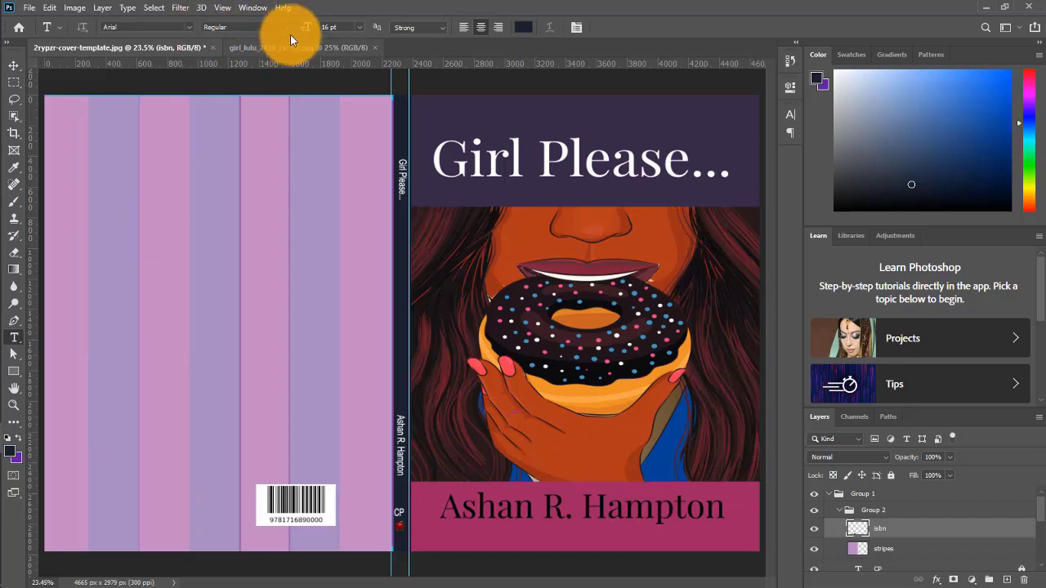
left_click(363, 31)
left_click(346, 64)
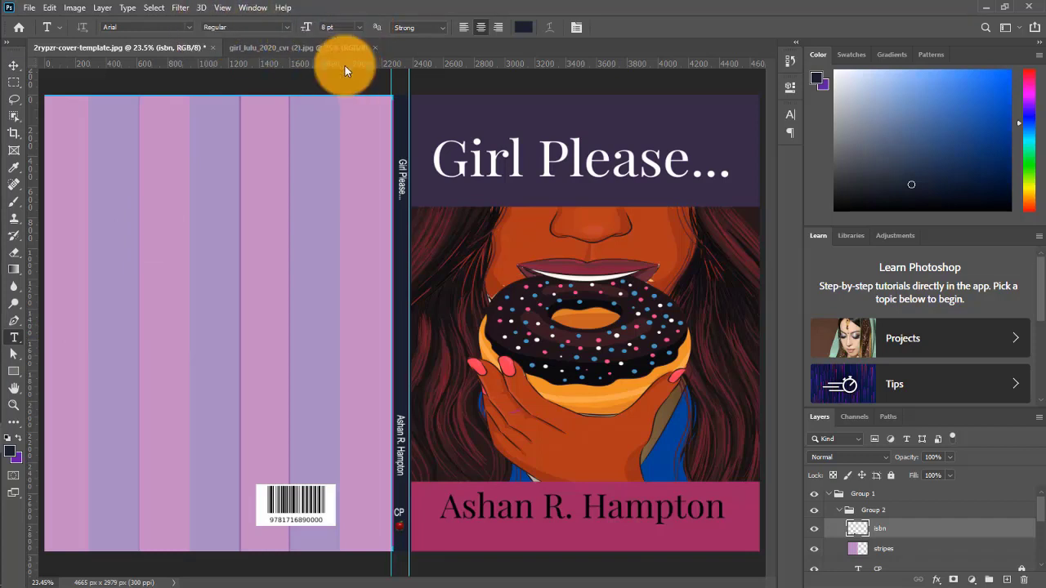
left_click(261, 474)
left_click(222, 7)
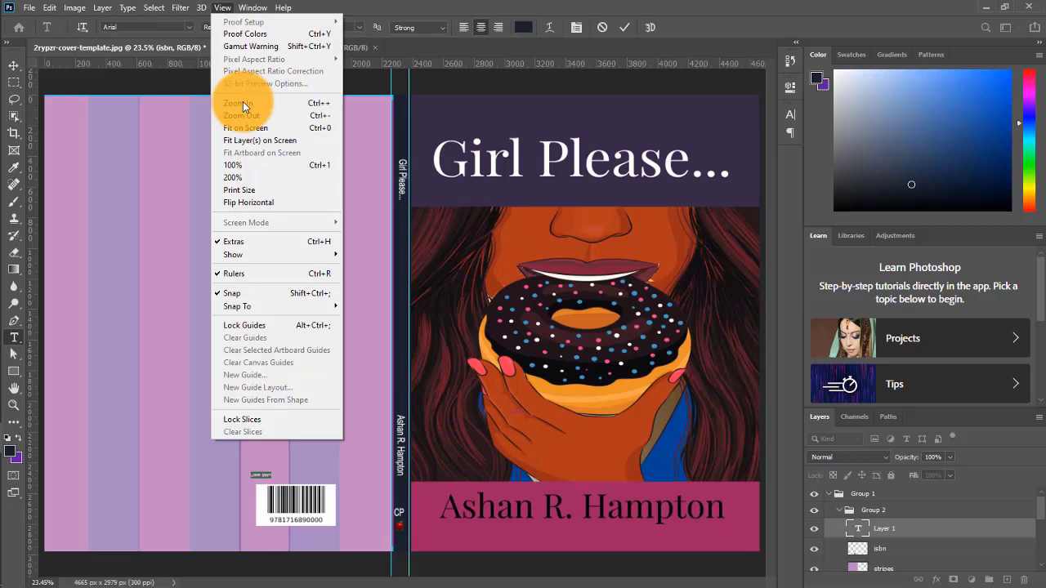
left_click(243, 102)
left_click(221, 7)
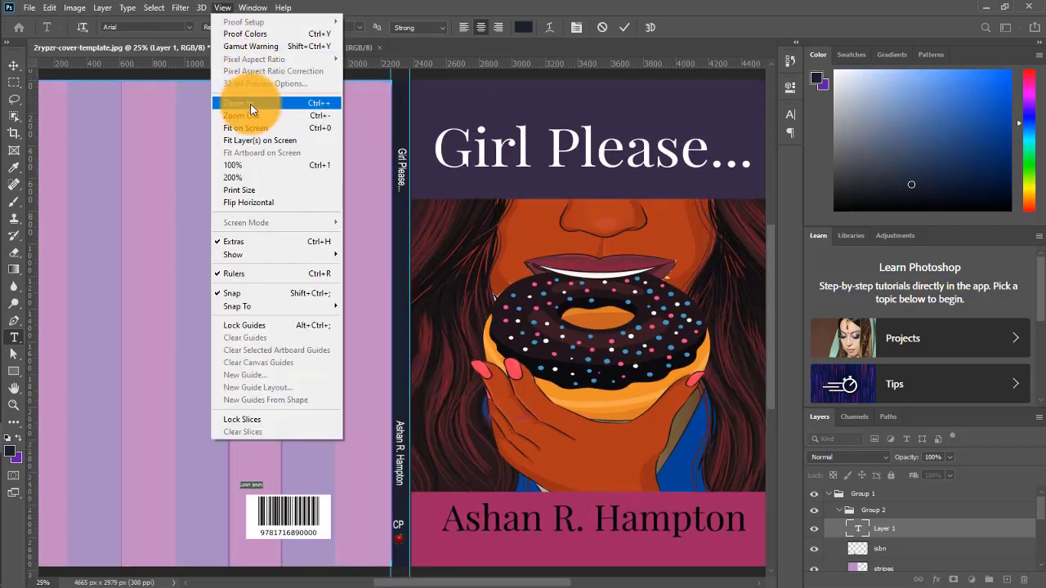
left_click(250, 106)
left_click(224, 8)
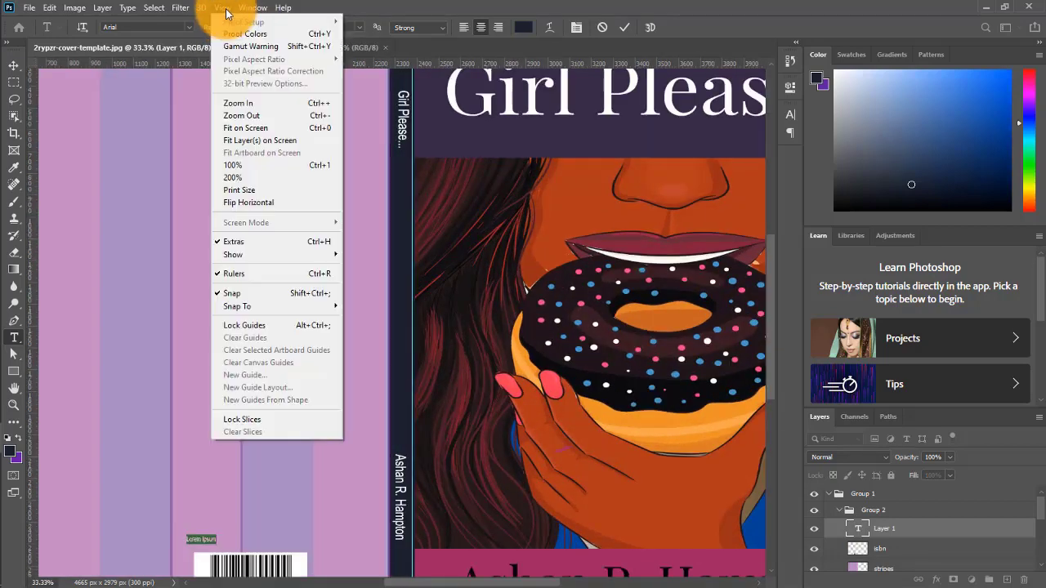
left_click(247, 103)
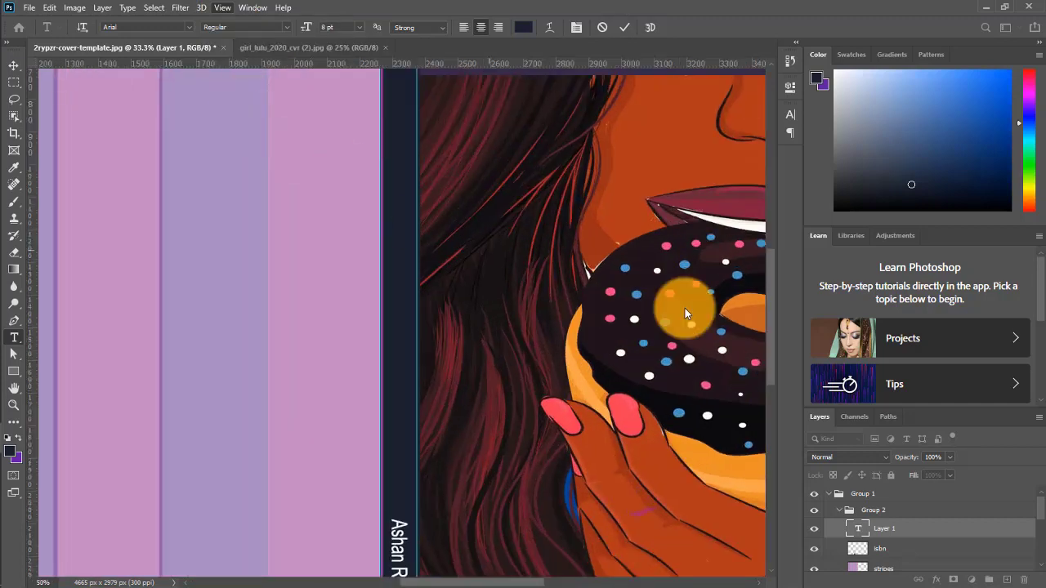
scroll(771, 323, "down", 5)
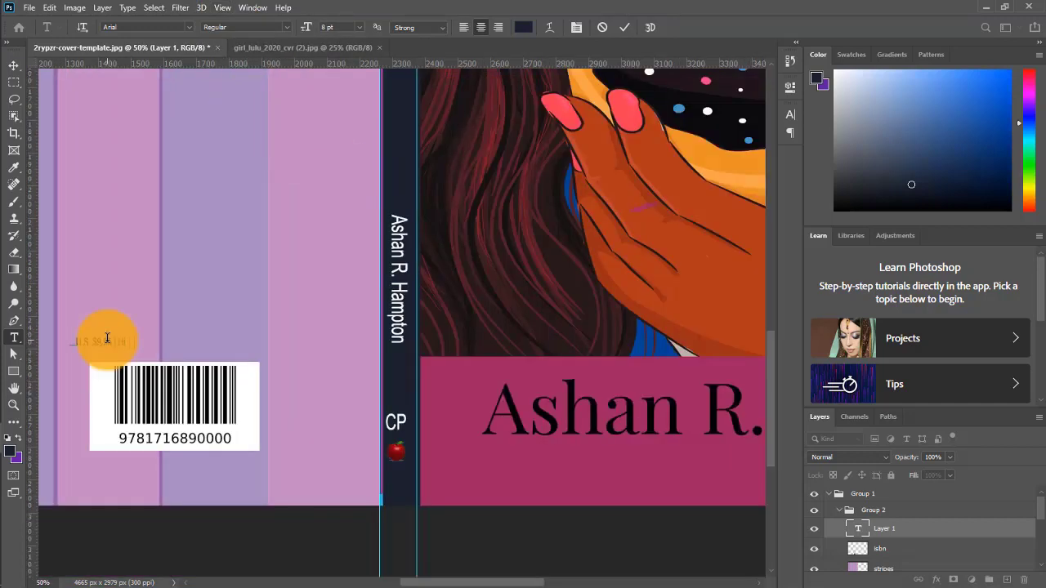
type("in Canada")
- Move the price text so it sits centered directly above the barcode
left_click(14, 66)
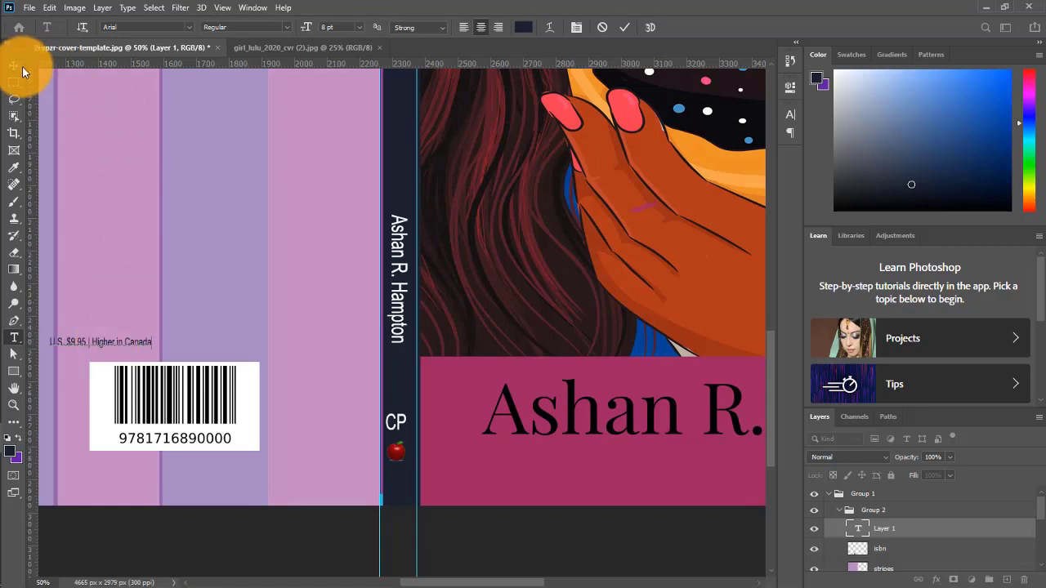
left_click_drag(123, 347, 200, 357)
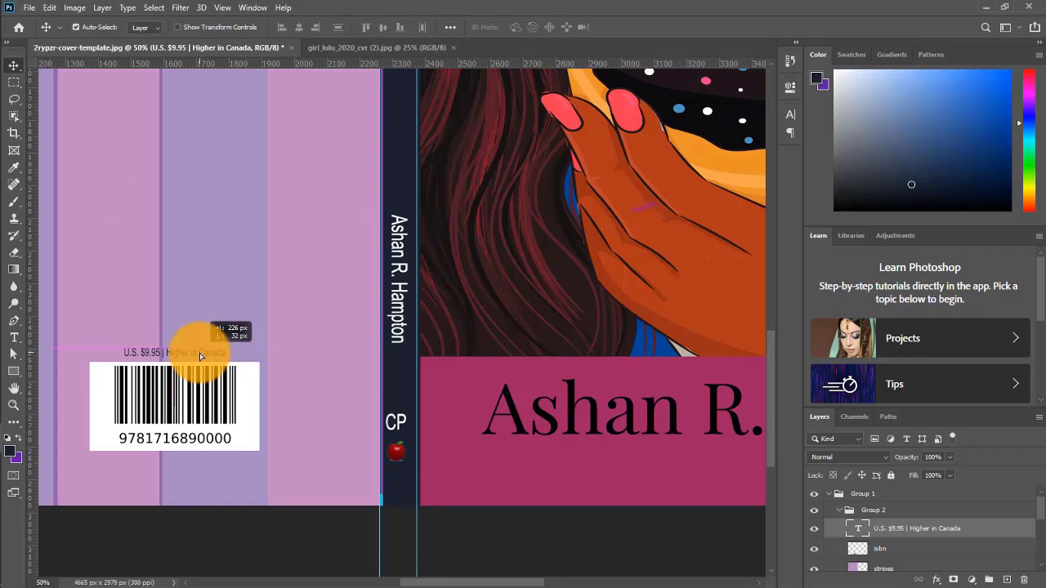
left_click_drag(200, 357, 199, 357)
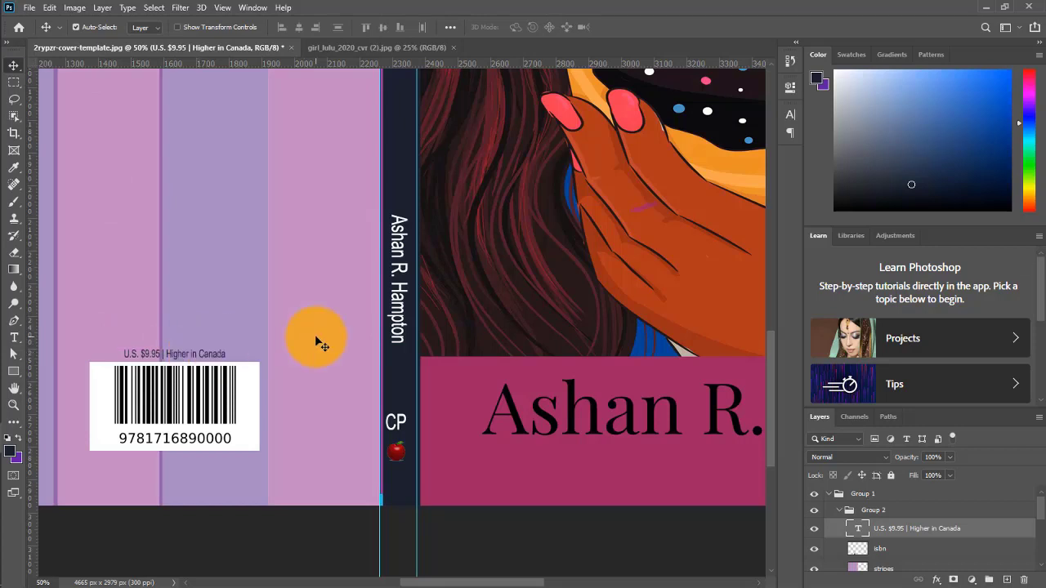
key("Down")
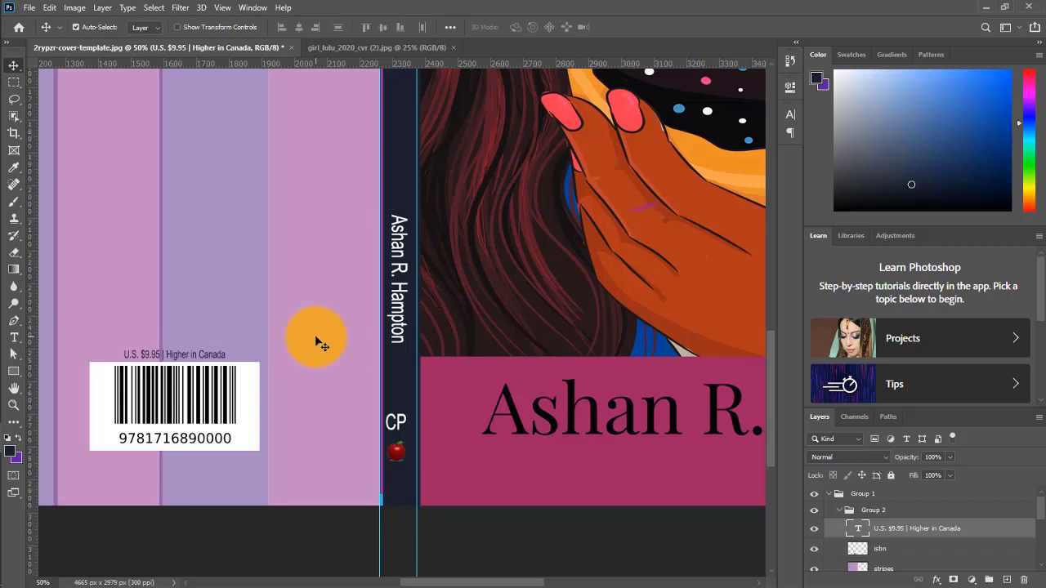
- Set the price text's color to black 000000 and finish editing the text
double_click(859, 532)
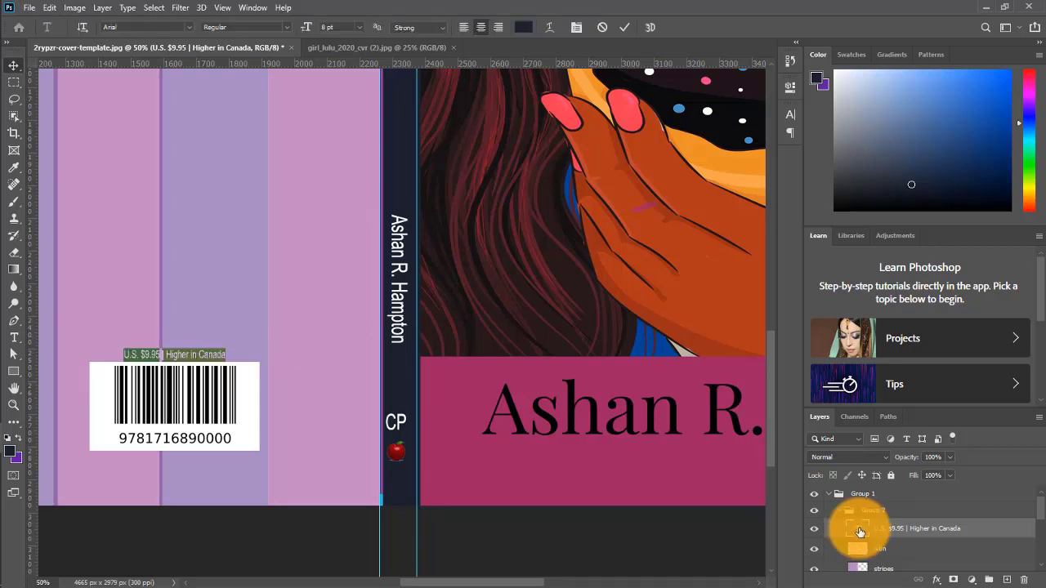
left_click(528, 25)
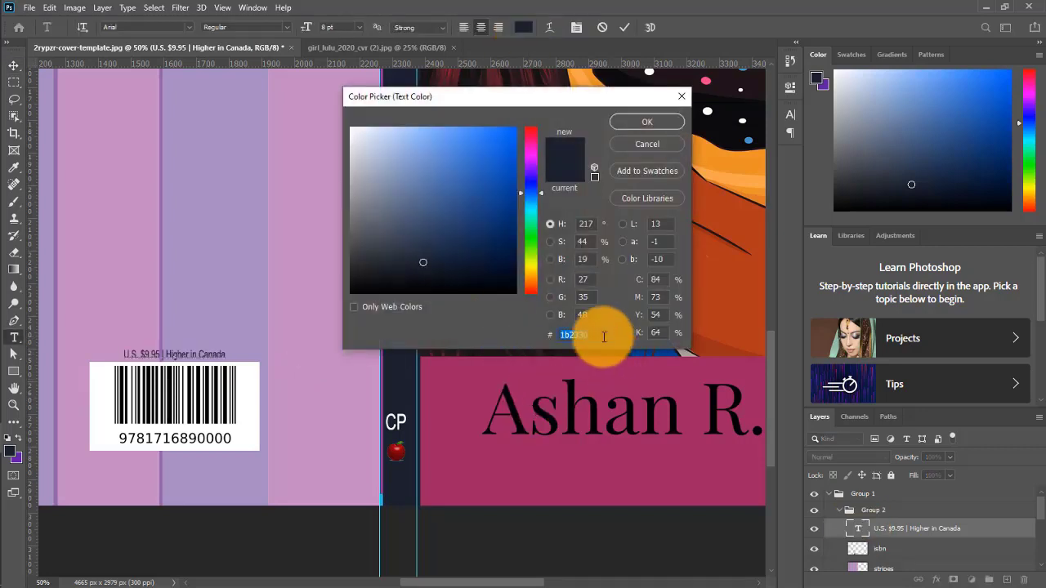
type("000000")
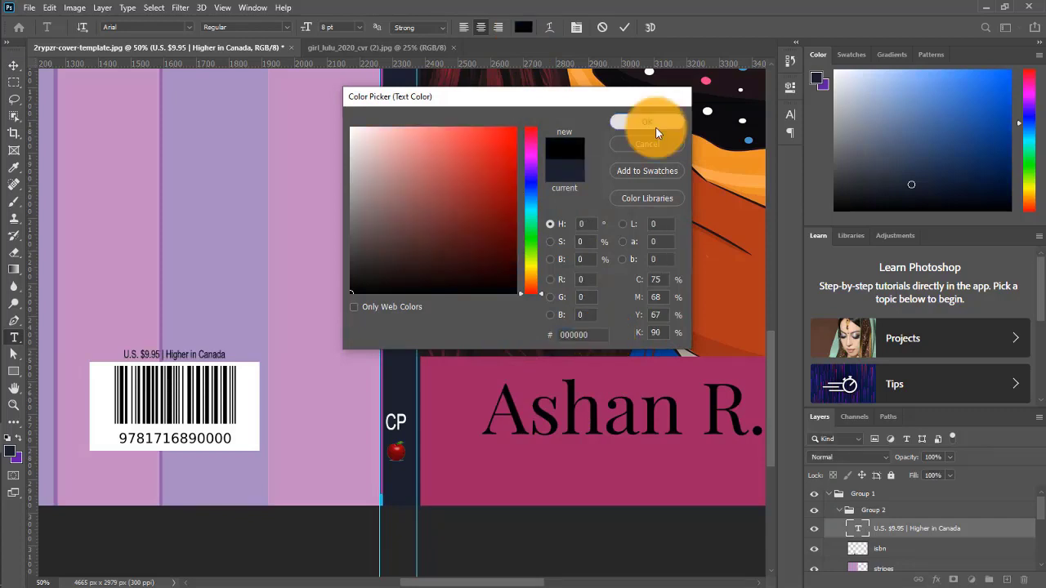
left_click(654, 124)
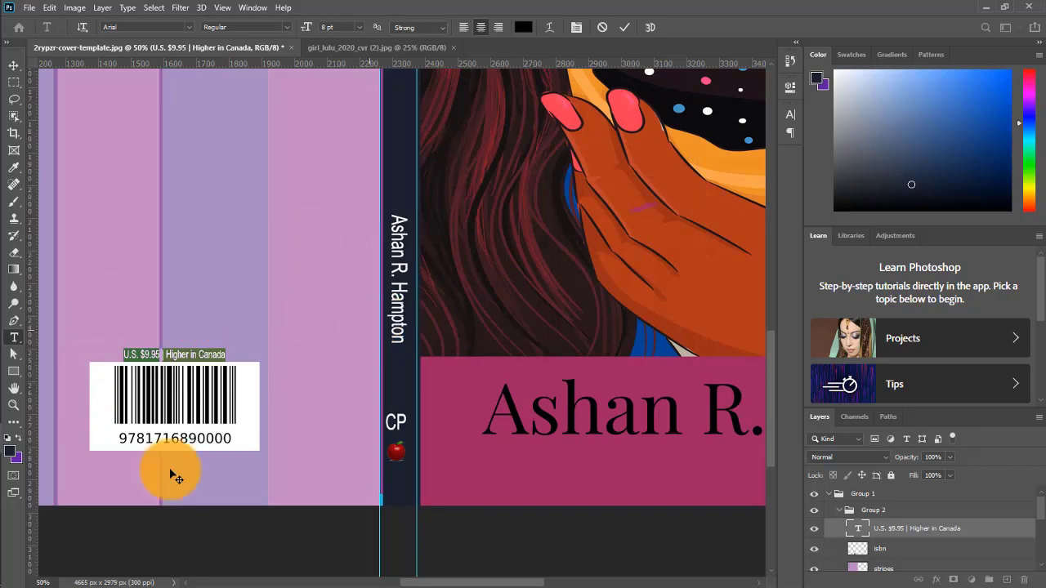
left_click(13, 356)
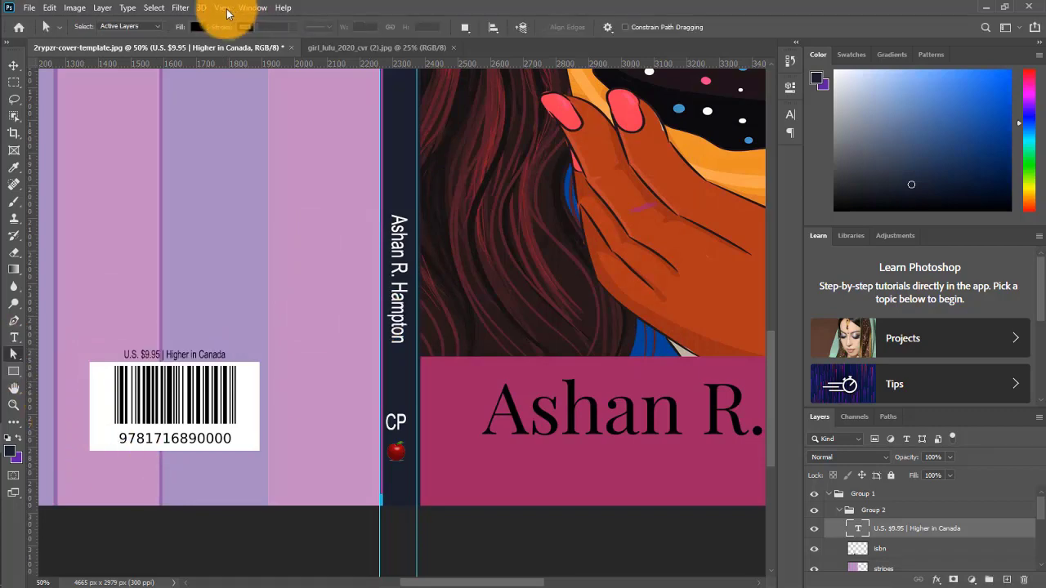
left_click(223, 8)
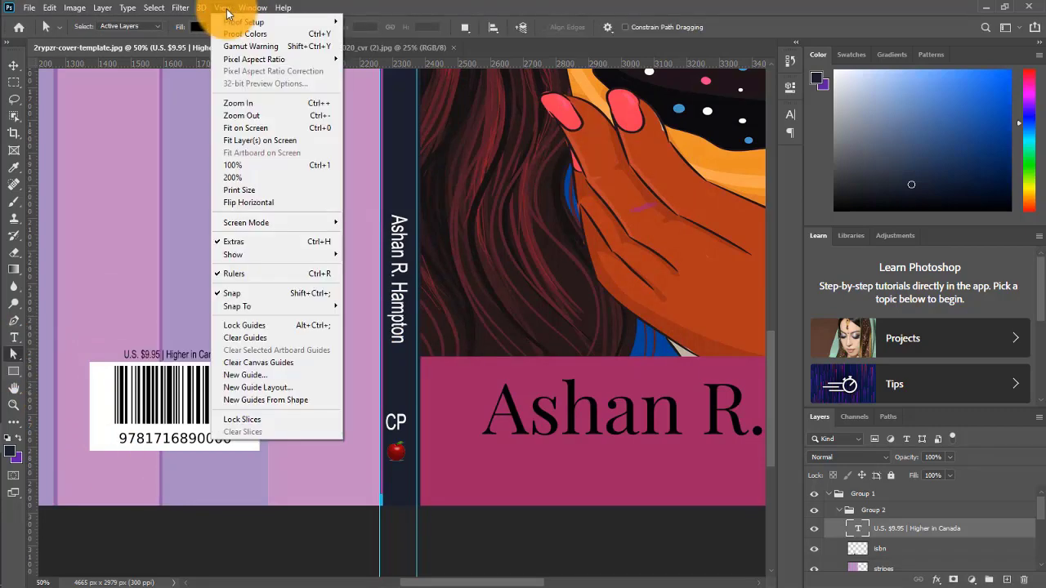
- Compare the whole template cover with the finished girl_lulu_2020_cvr (2).jpg, and review the template's layer stack down to the Background
left_click(245, 128)
left_click(338, 48)
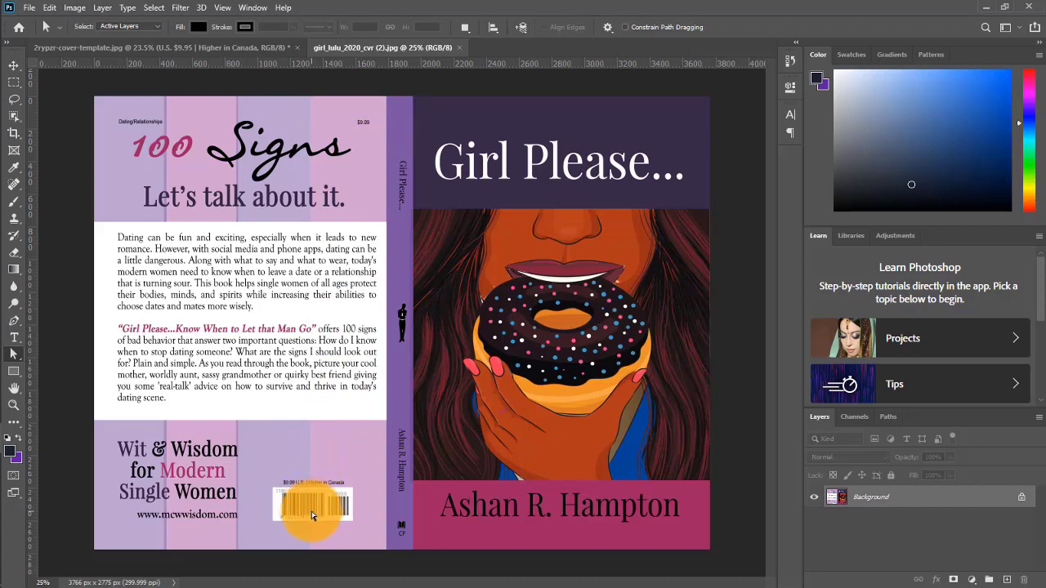
left_click(223, 49)
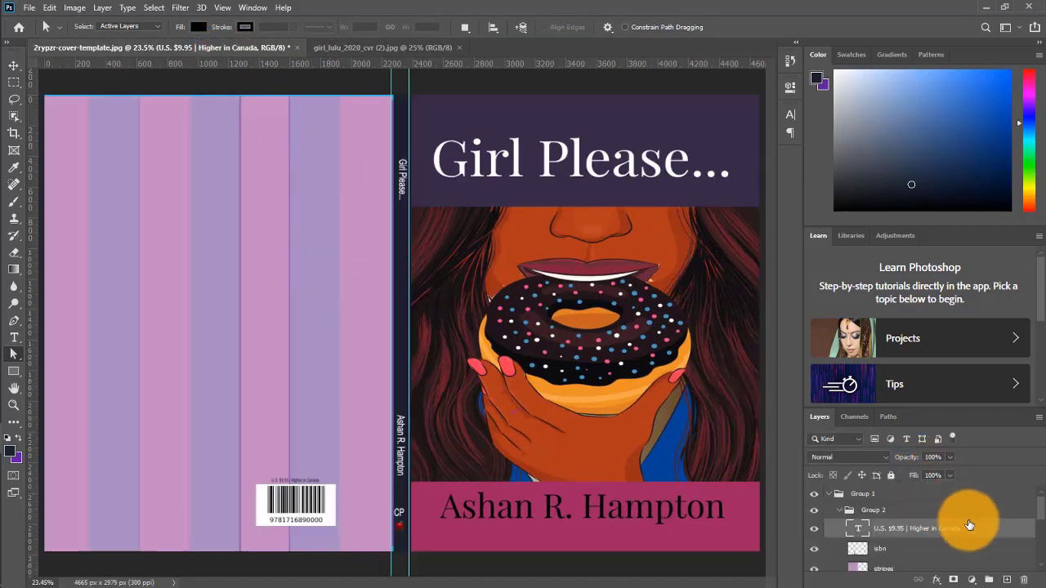
scroll(1044, 521, "down", 4)
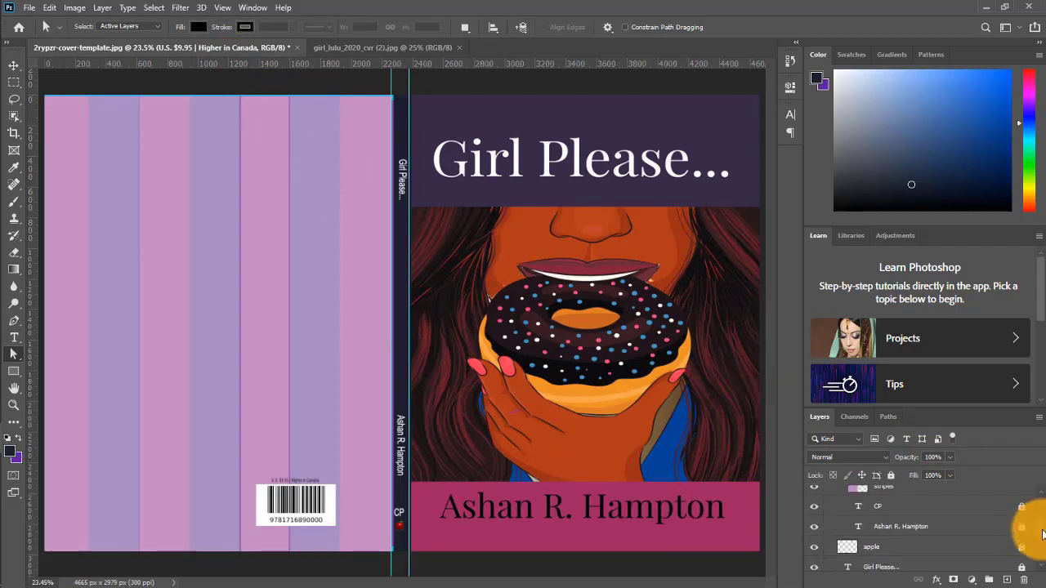
scroll(1044, 532, "down", 3)
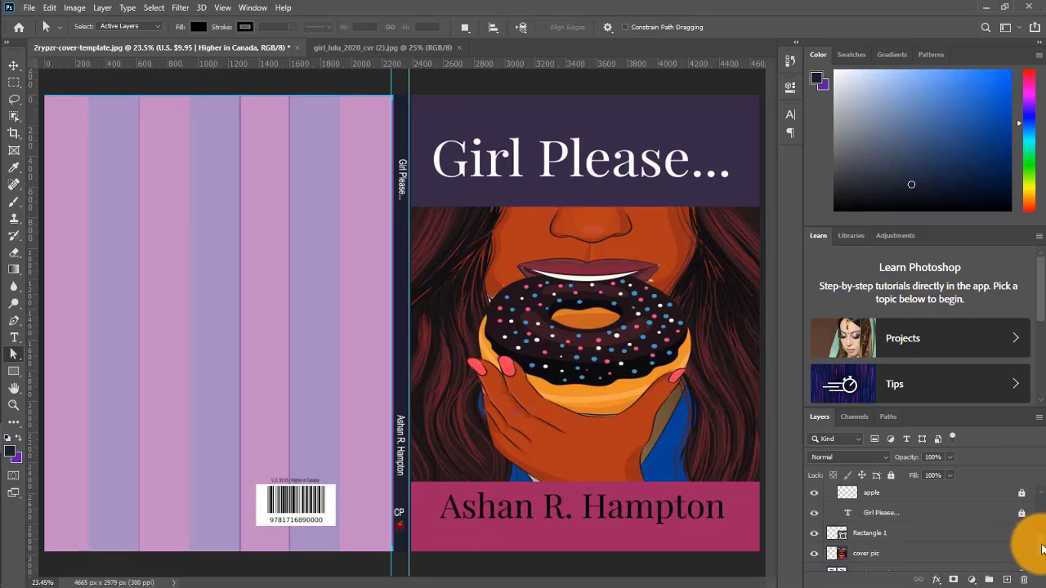
scroll(1042, 549, "down", 1)
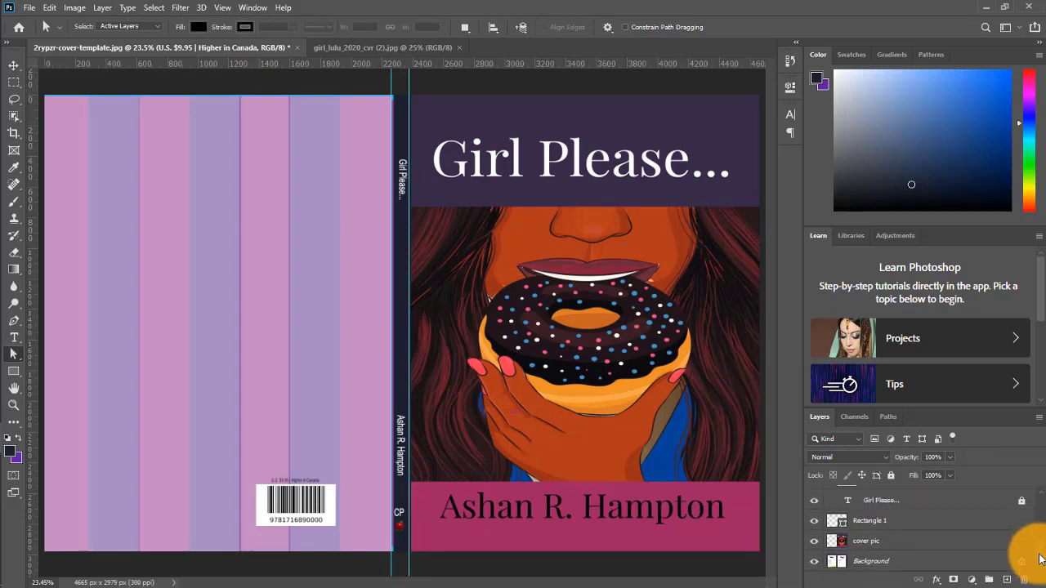
- Return to the finished cover girl_lulu_2020_cvr (2).jpg and view it fitted on screen
left_click(414, 49)
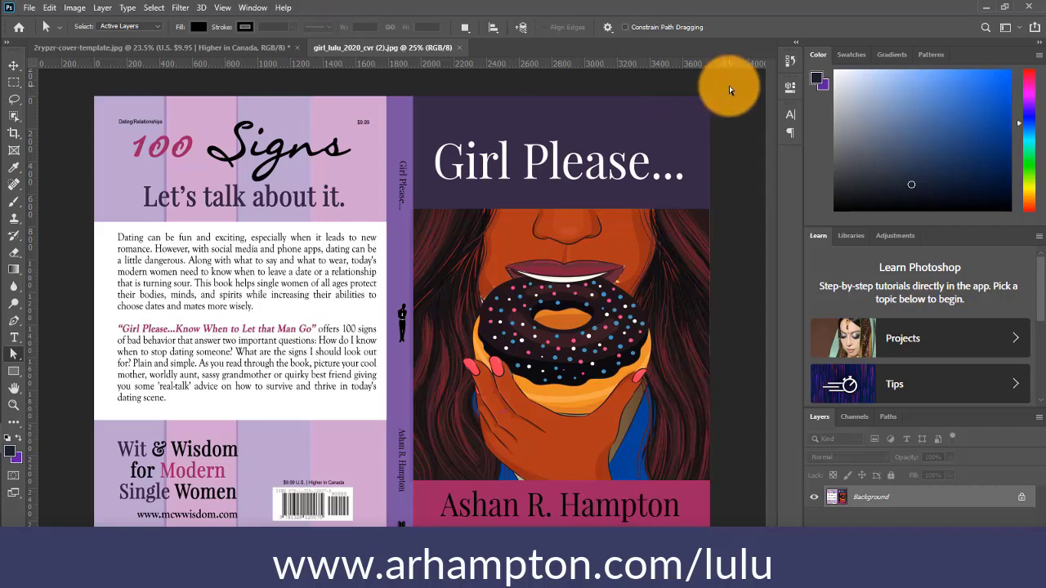
left_click(222, 8)
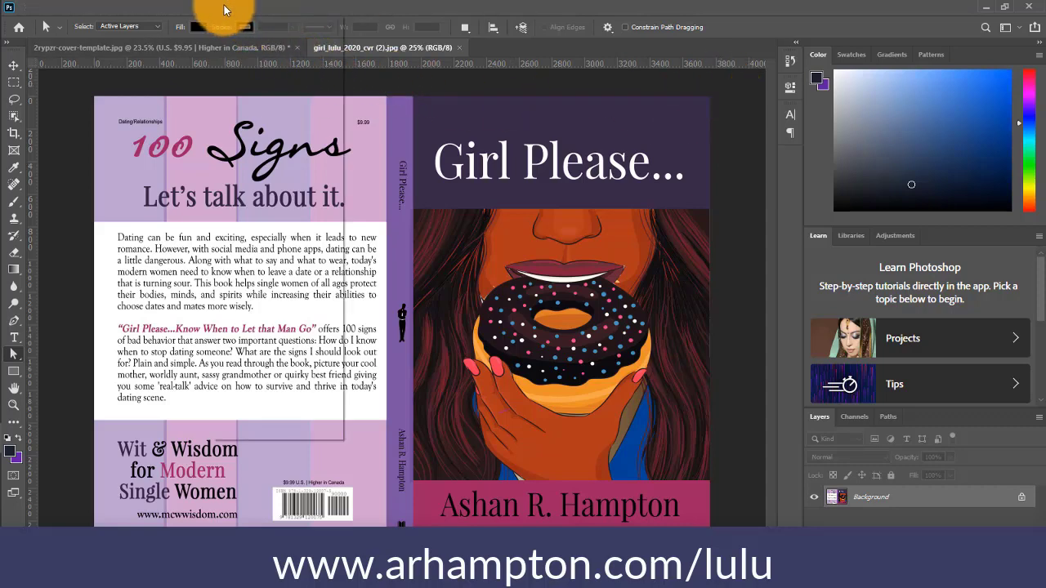
left_click(245, 128)
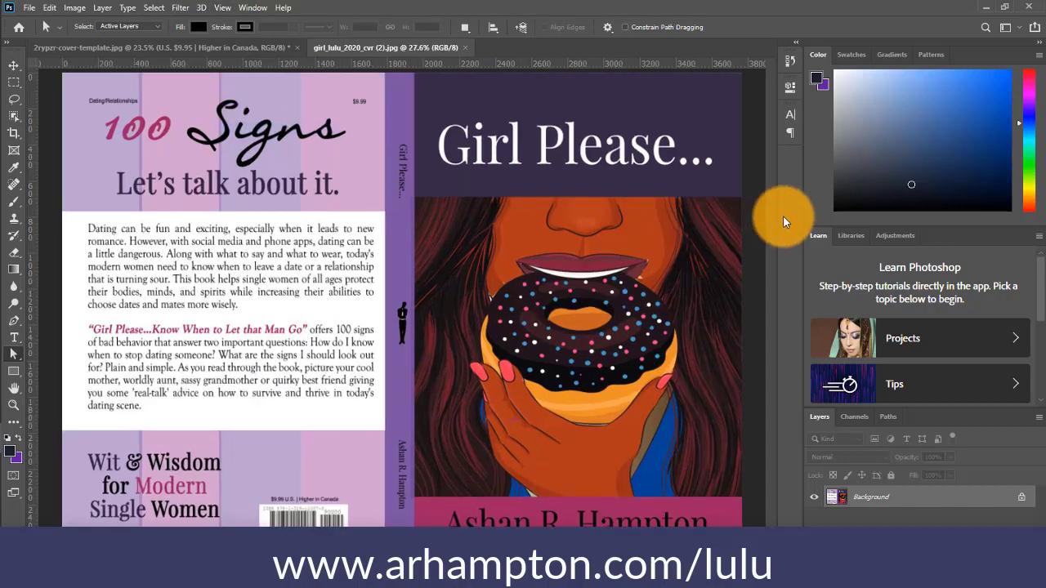